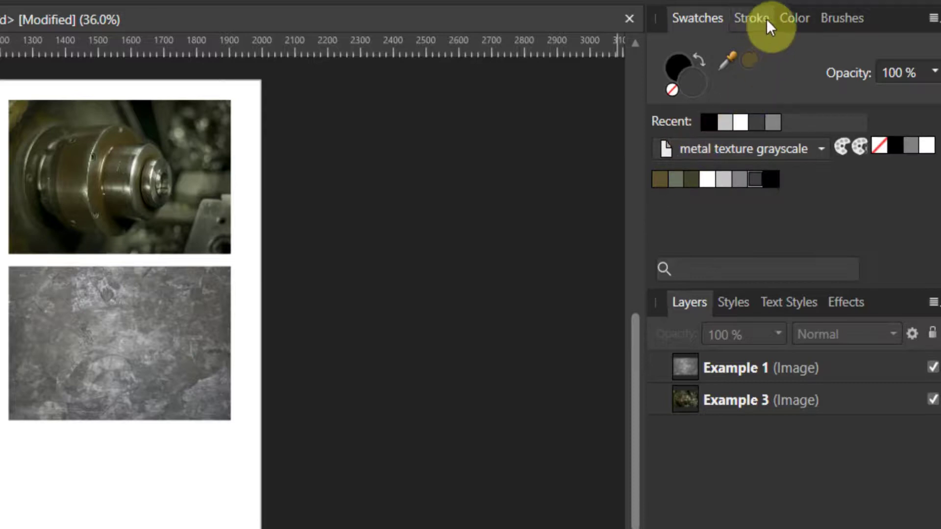
pyautogui.click(849, 24)
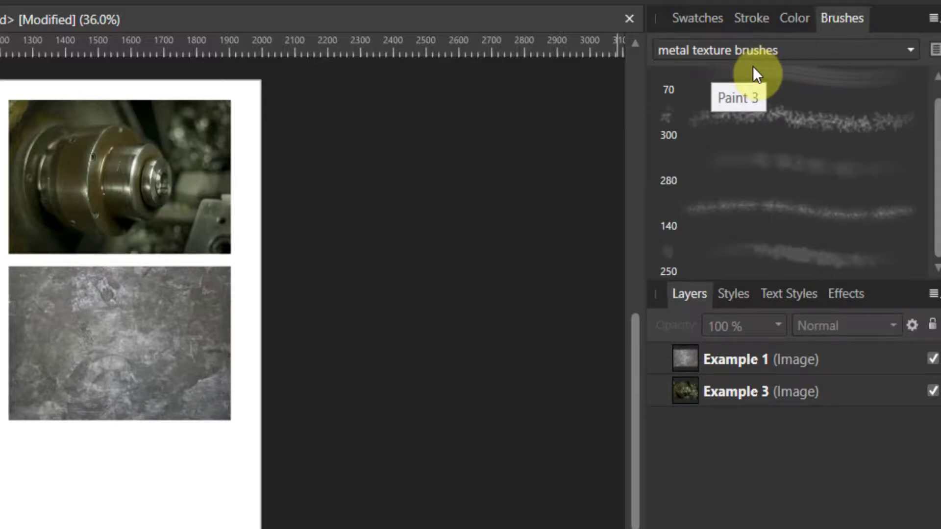
pyautogui.click(735, 362)
pyautogui.click(727, 394)
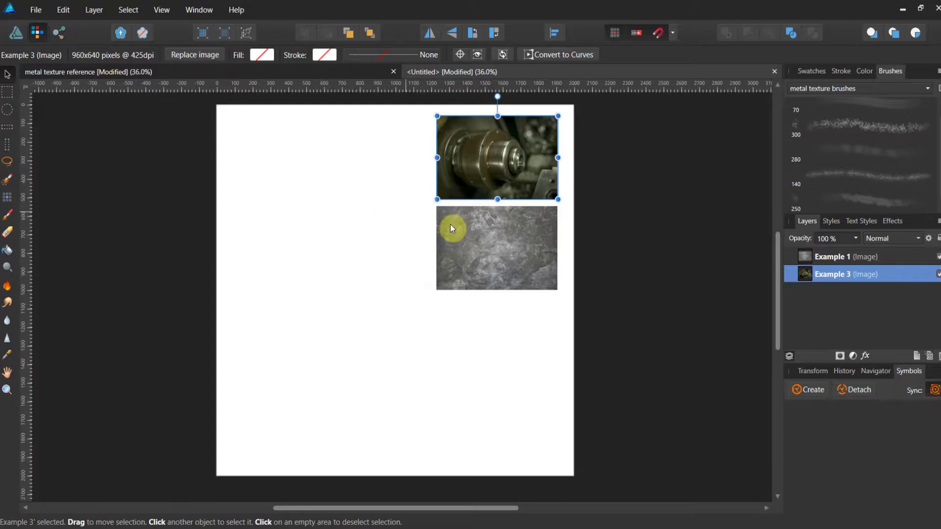
# Step: Add three empty pixel layers and move Example 3 back above them
pyautogui.click(804, 255)
pyautogui.click(808, 274)
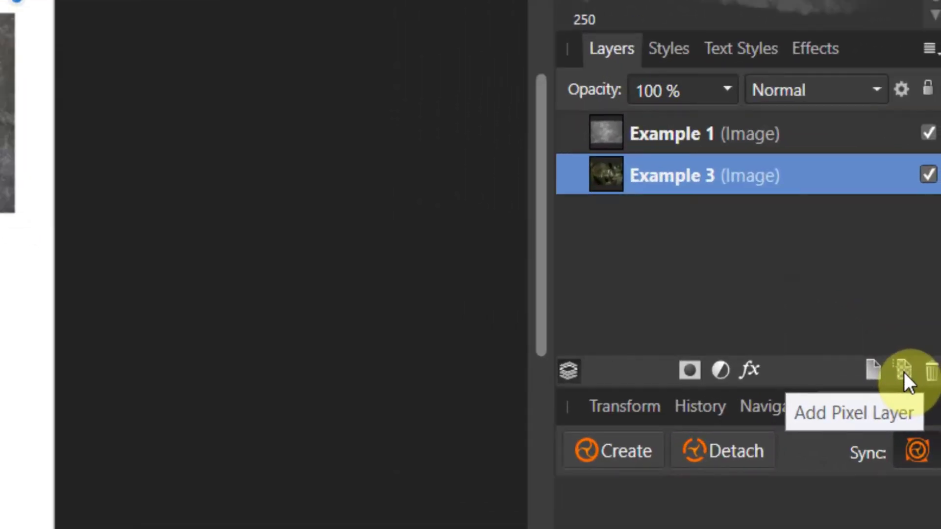
pyautogui.click(918, 363)
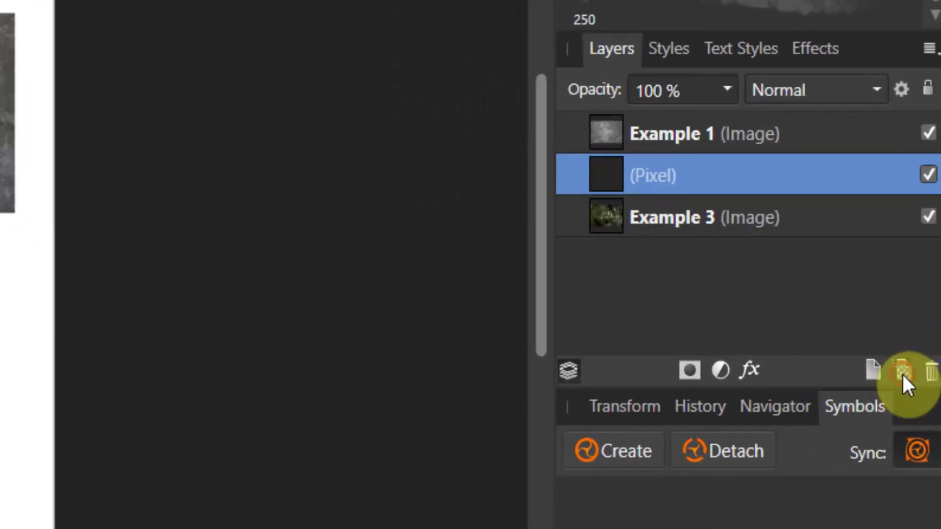
pyautogui.click(903, 373)
pyautogui.click(903, 373)
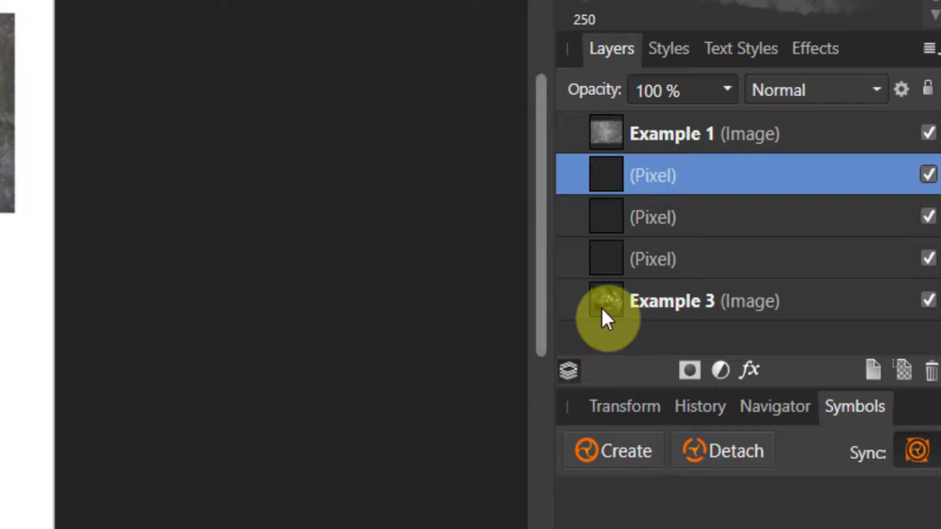
pyautogui.moveTo(602, 309); pyautogui.dragTo(604, 164)
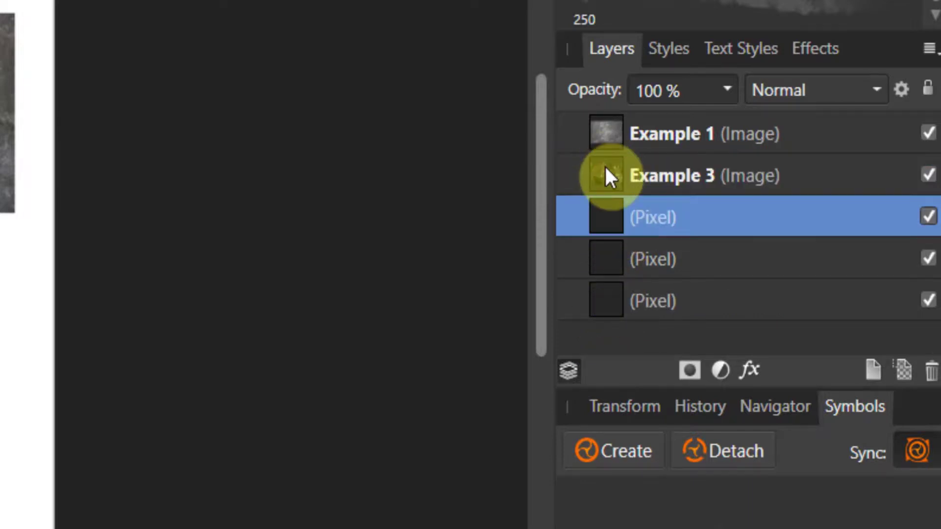
# Step: Rename the new layers, top to bottom, 'highlight', 'base layer' and 'shadow'
pyautogui.doubleClick(641, 218)
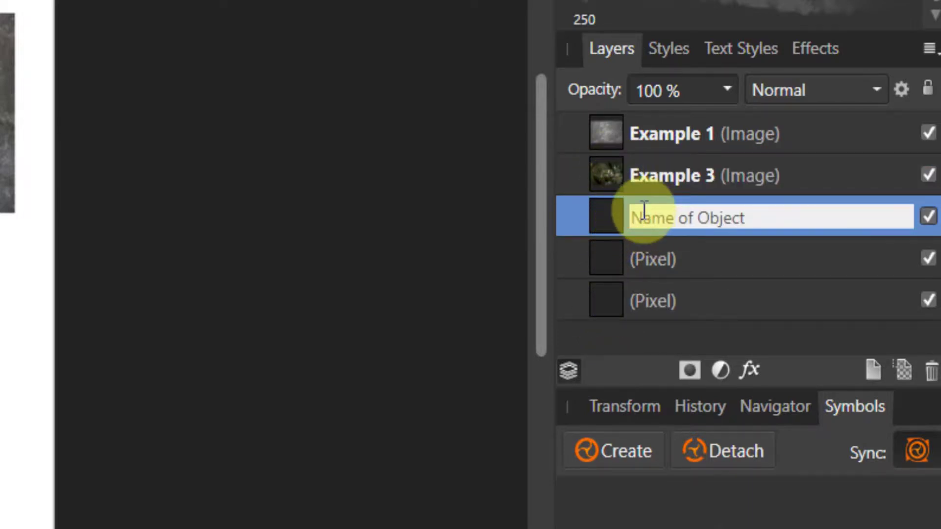
pyautogui.write('highl')
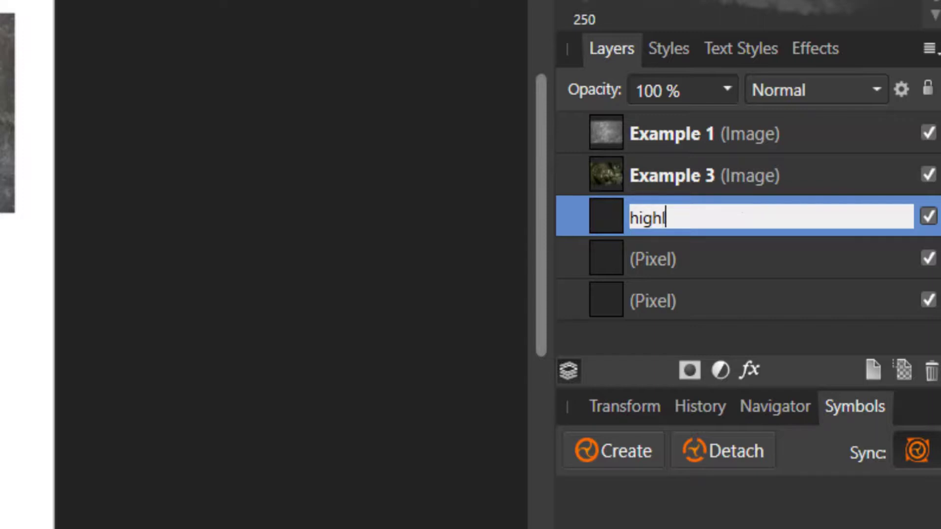
pyautogui.write('ight')
pyautogui.click(637, 232)
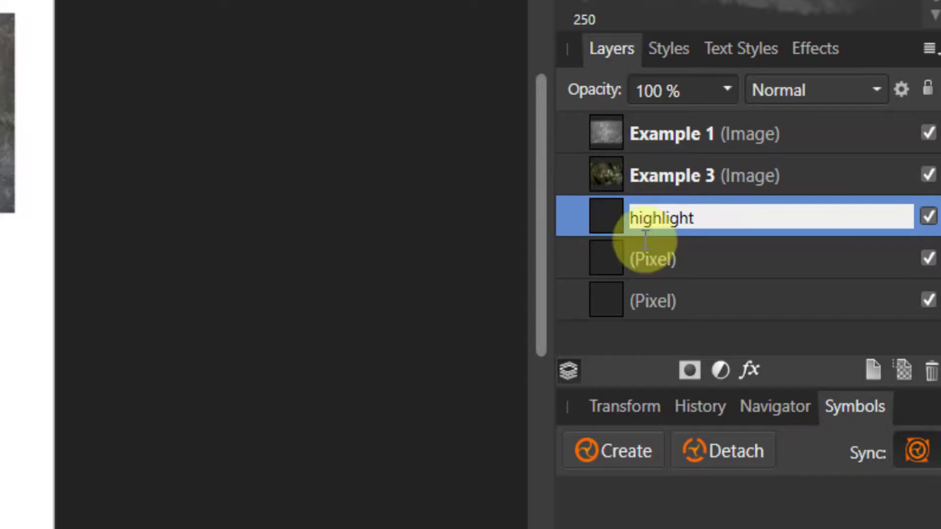
pyautogui.click(665, 259)
pyautogui.click(665, 259)
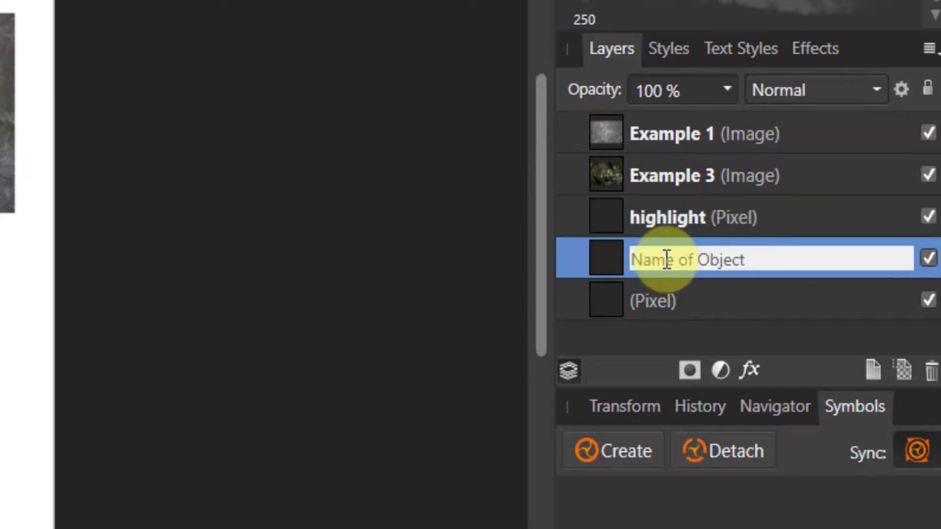
pyautogui.write('base ')
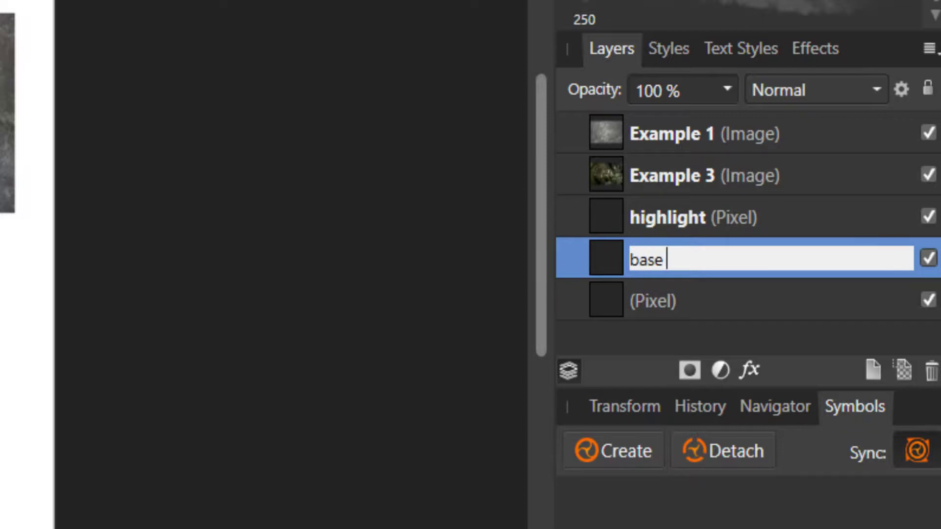
pyautogui.write('layer')
pyautogui.press('Return')
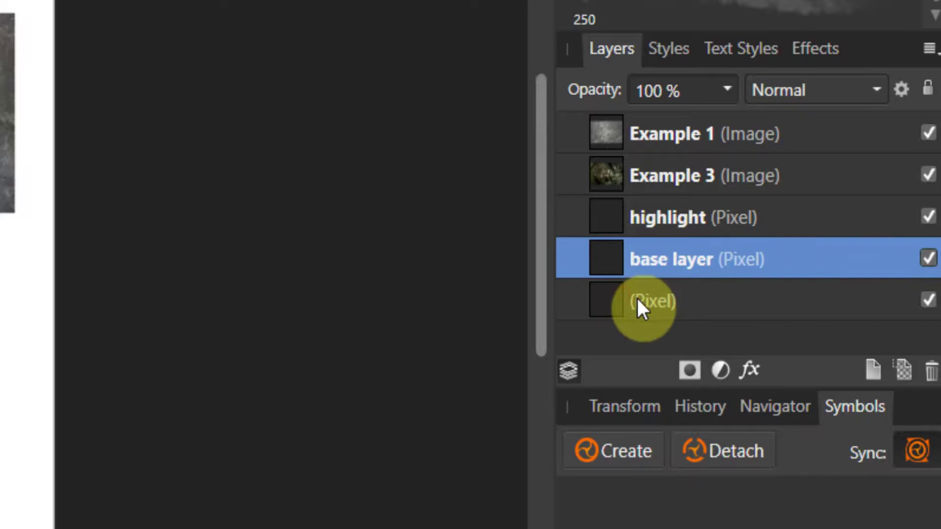
pyautogui.doubleClick(637, 301)
pyautogui.write('s')
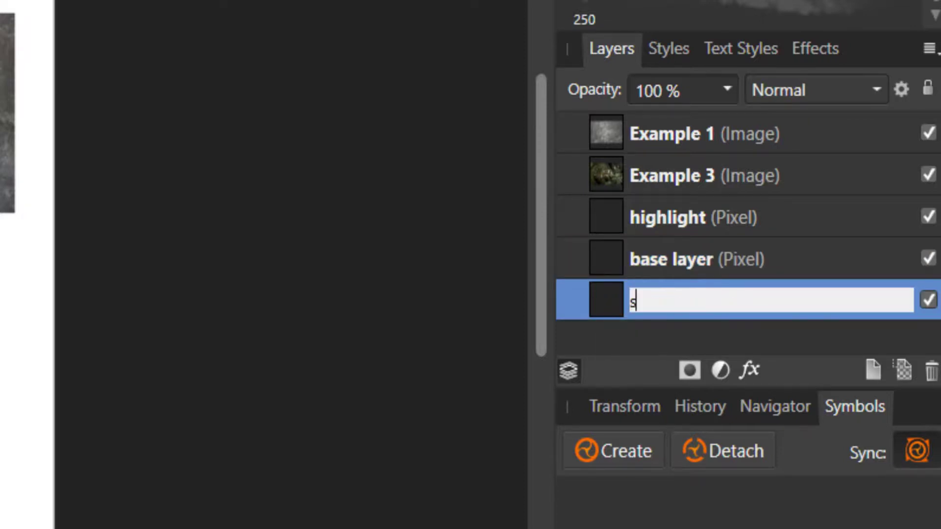
pyautogui.write('hadow')
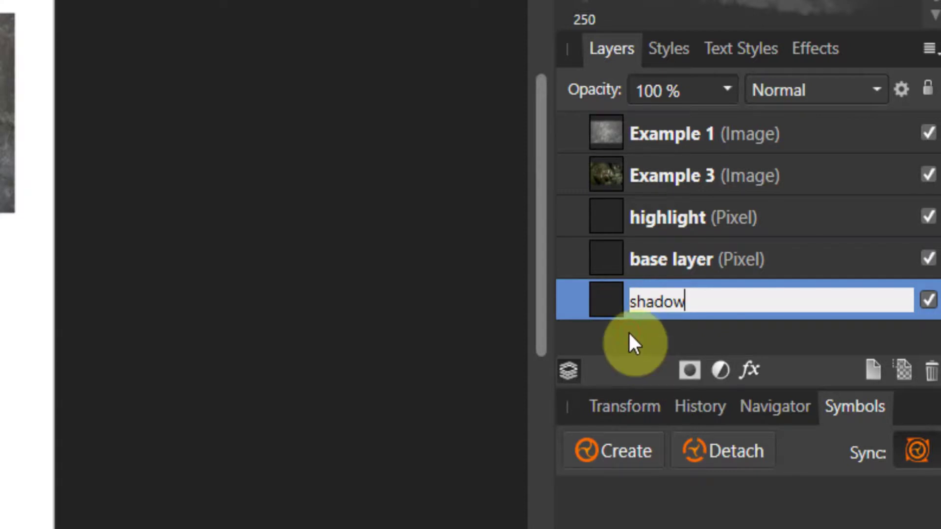
pyautogui.press('Return')
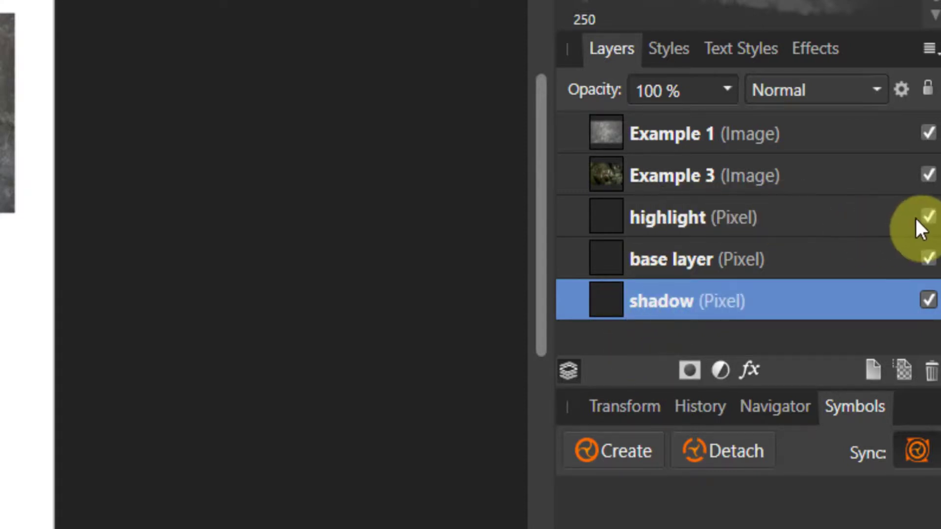
# Step: Set the highlight layer's blend mode to Overlay and the base layer's to Multiply
pyautogui.click(788, 228)
pyautogui.click(867, 94)
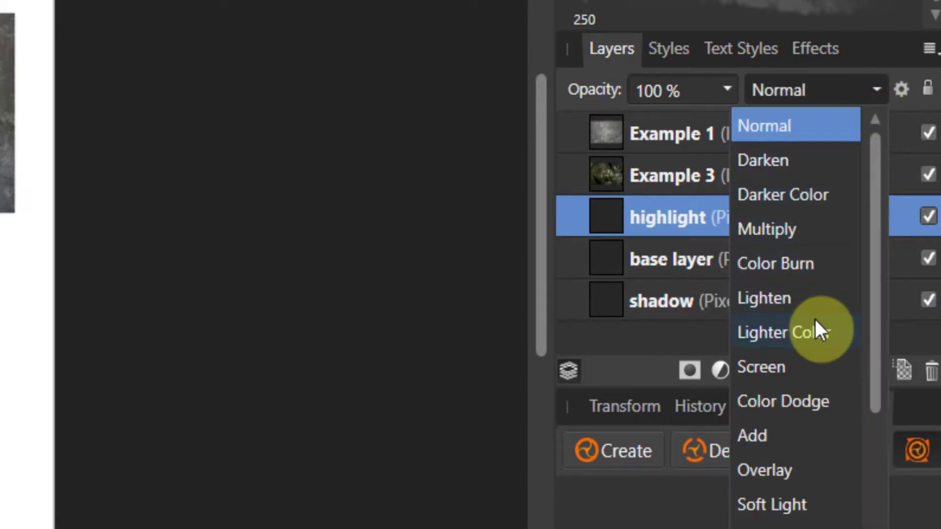
pyautogui.click(788, 466)
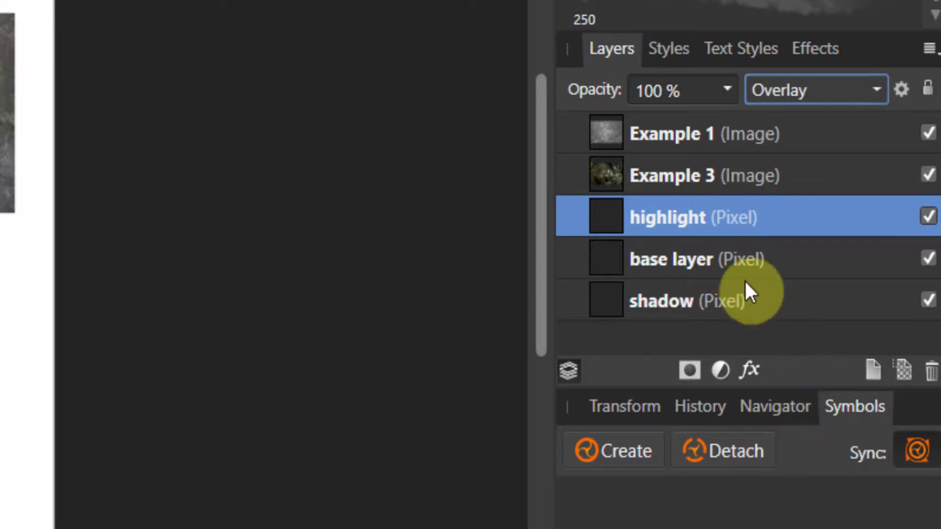
pyautogui.click(733, 271)
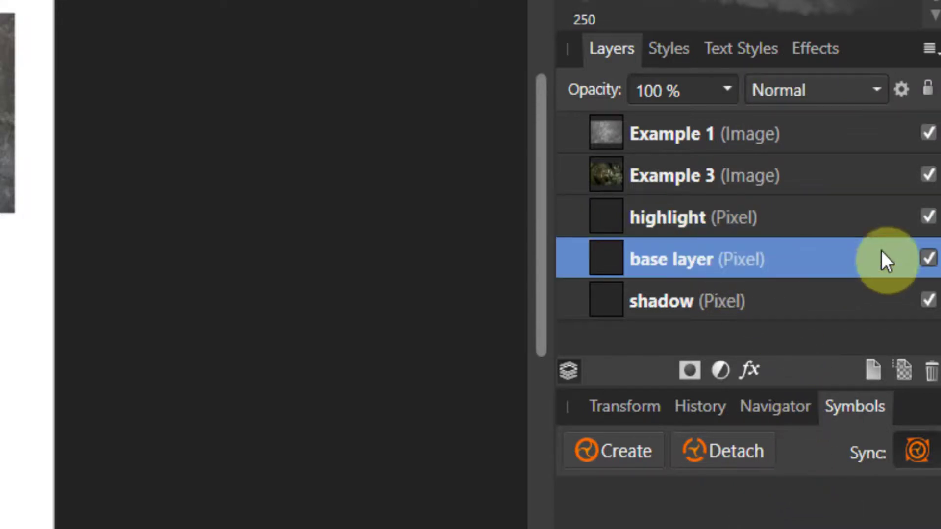
pyautogui.click(874, 90)
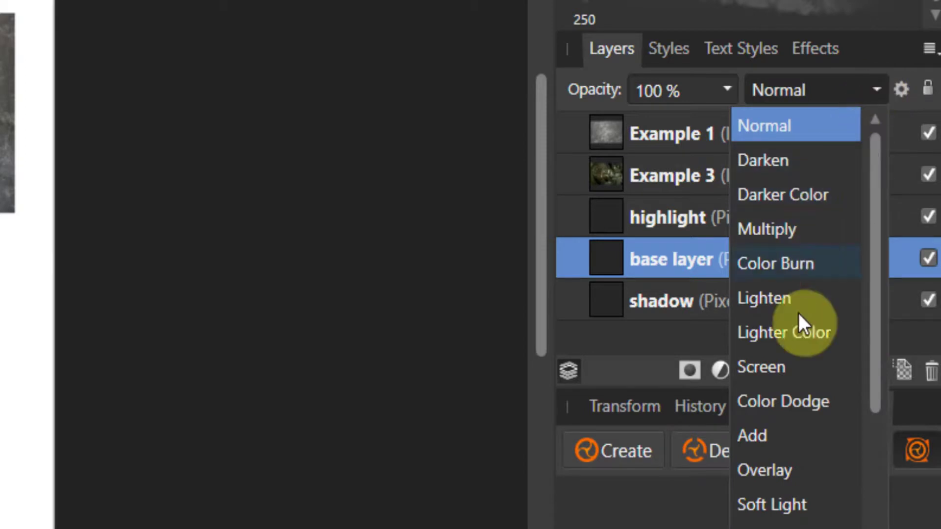
pyautogui.click(782, 230)
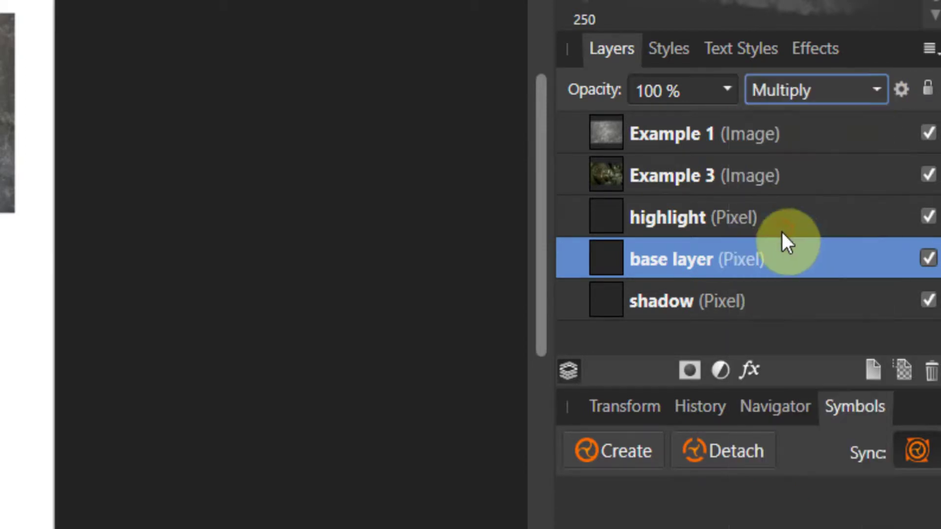
pyautogui.click(737, 299)
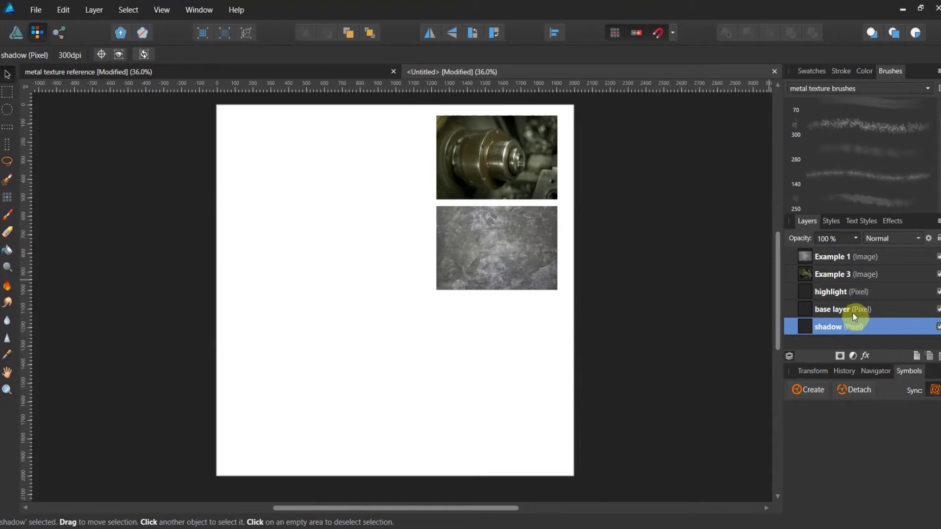
# Step: Marquee the whole page on the base layer, flood-fill it with the olive-brown swatch, then deselect
pyautogui.click(853, 314)
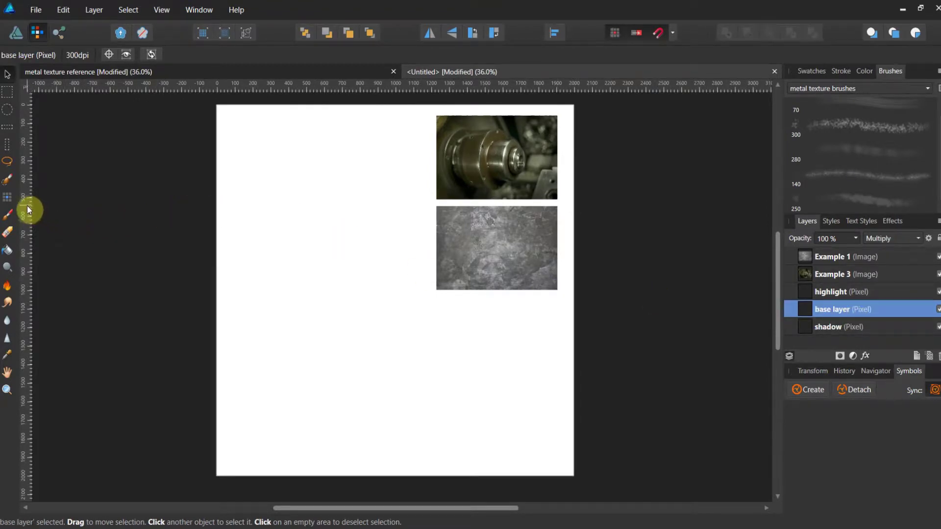
pyautogui.click(7, 91)
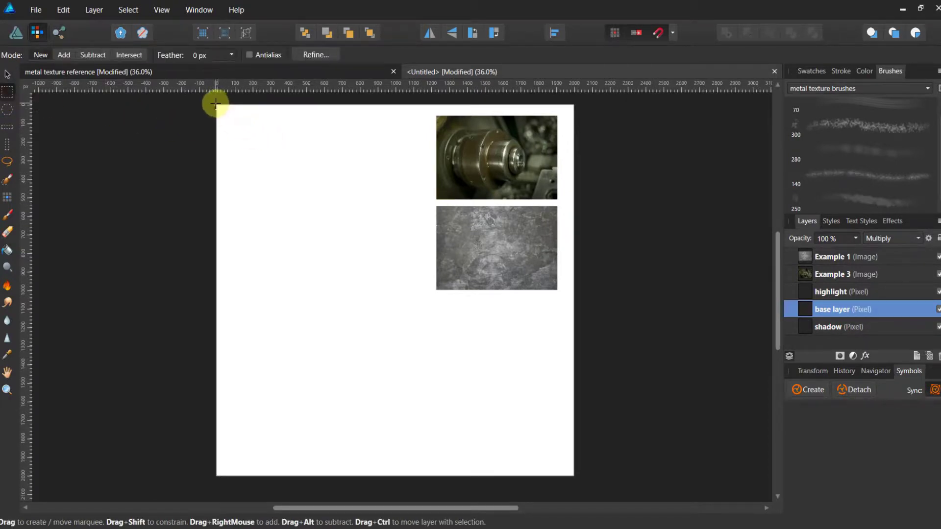
pyautogui.moveTo(248, 145); pyautogui.dragTo(571, 472)
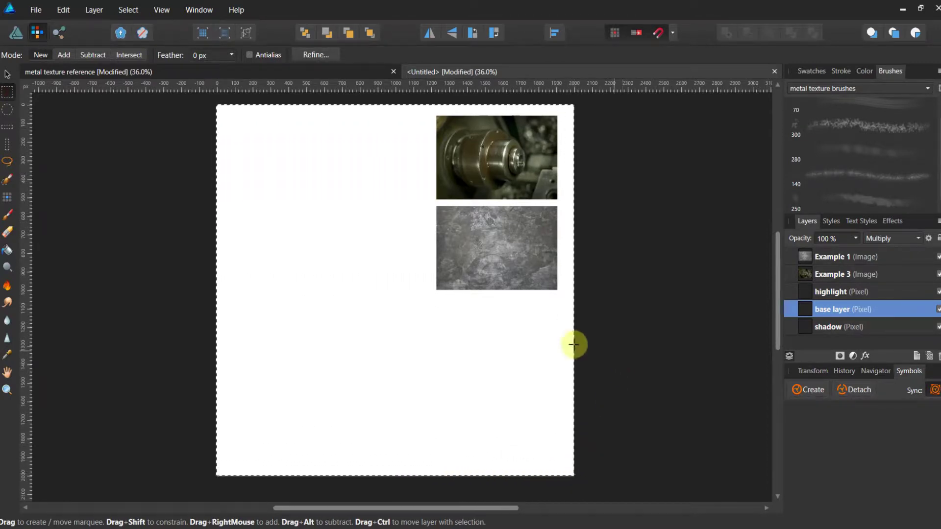
pyautogui.click(6, 251)
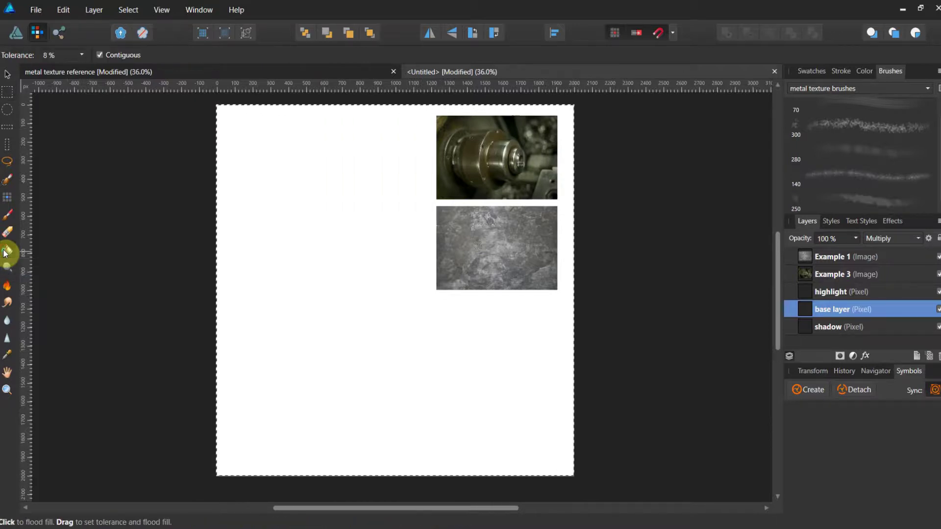
pyautogui.click(816, 72)
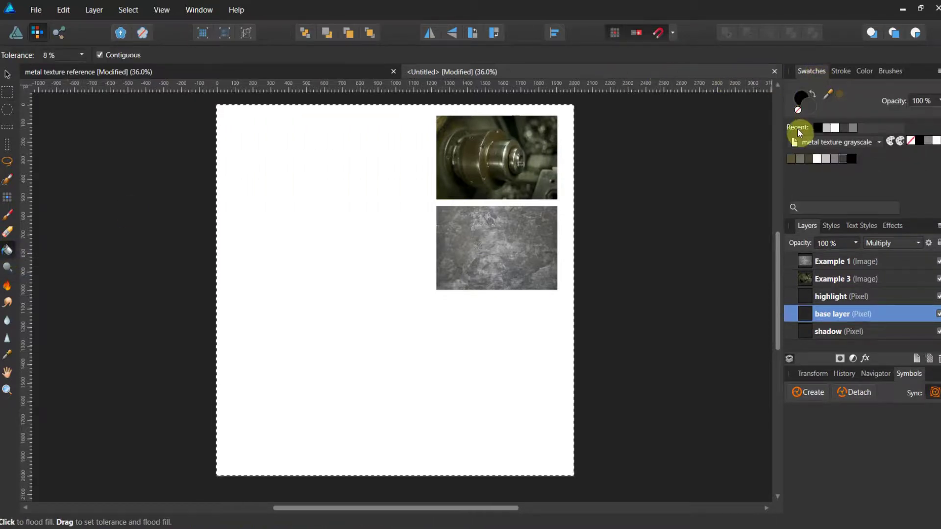
pyautogui.click(794, 162)
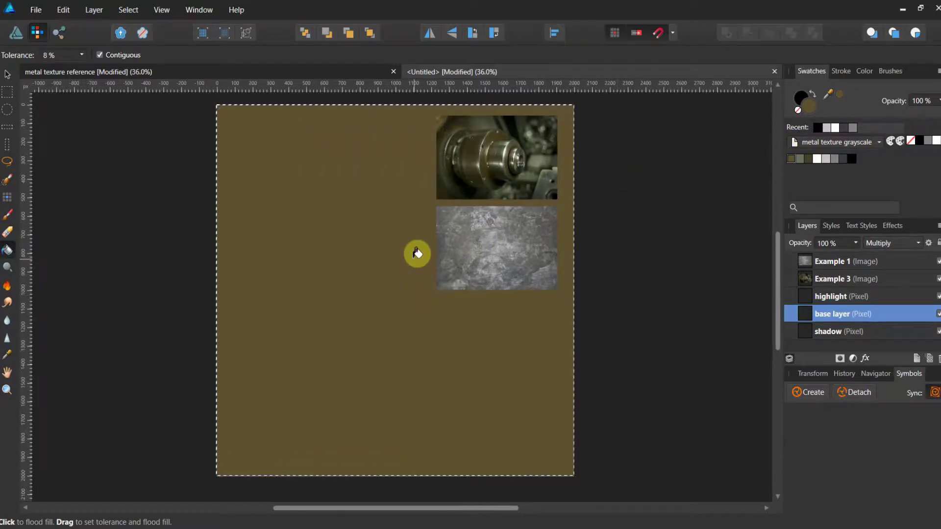
pyautogui.click(115, 14)
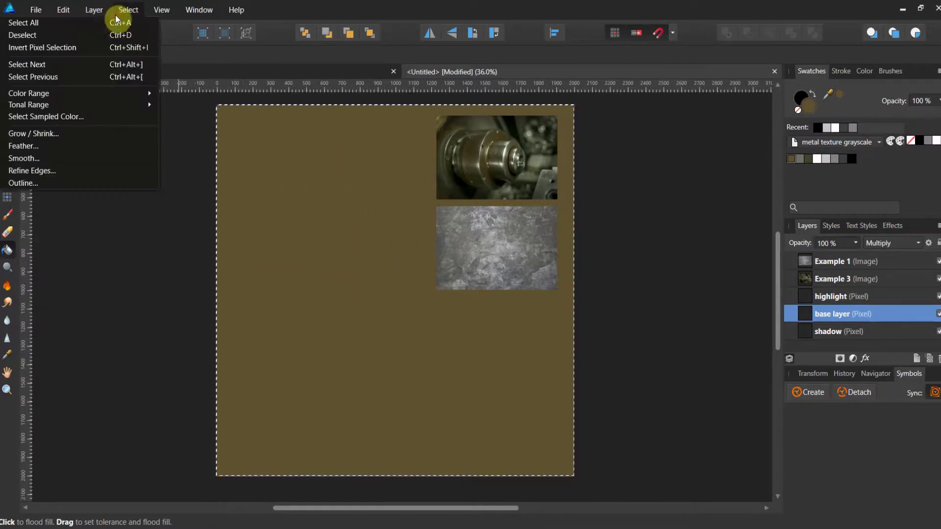
pyautogui.click(94, 34)
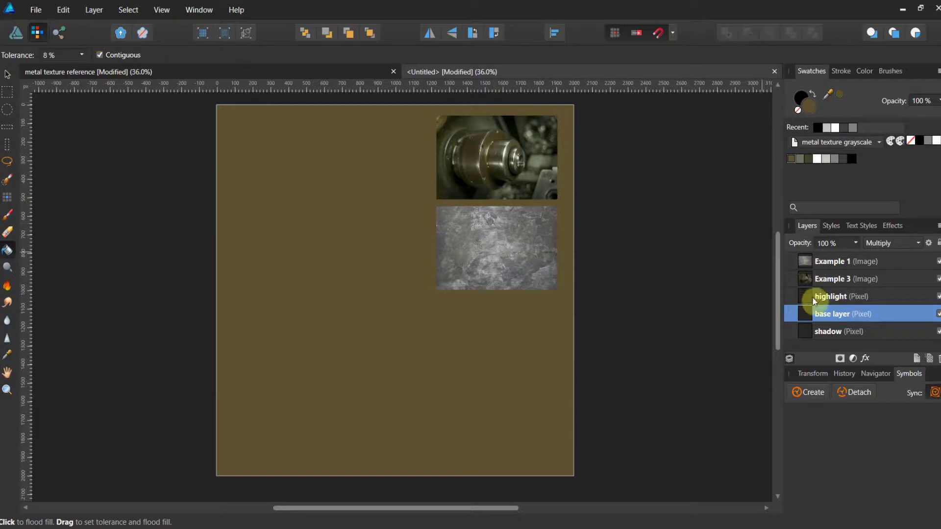
# Step: On the shadow layer, set up the 250 texture brush at about 665 px with flow near 48%
pyautogui.click(821, 332)
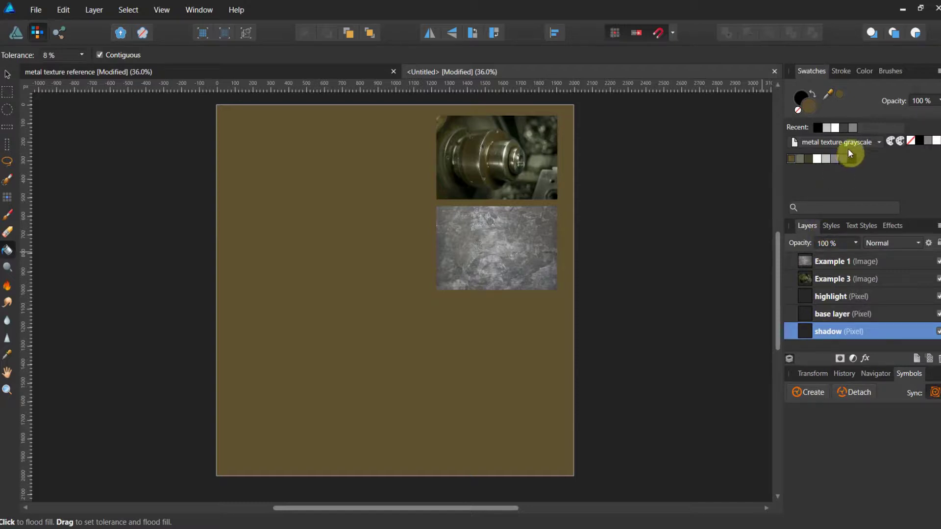
pyautogui.click(887, 71)
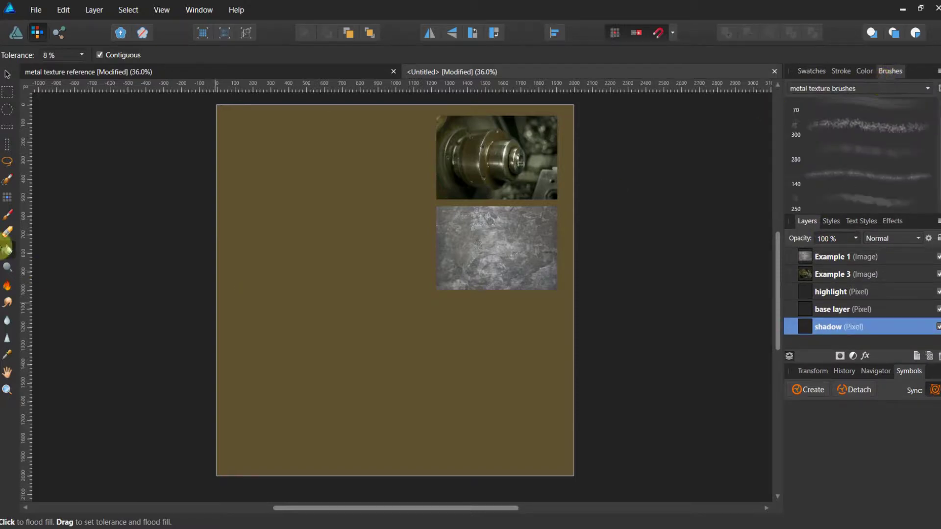
pyautogui.click(8, 216)
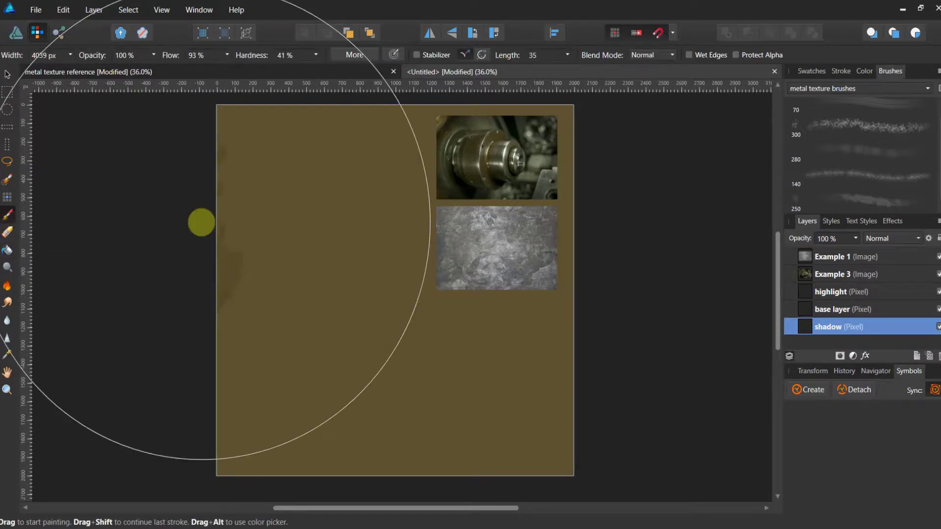
pyautogui.click(846, 204)
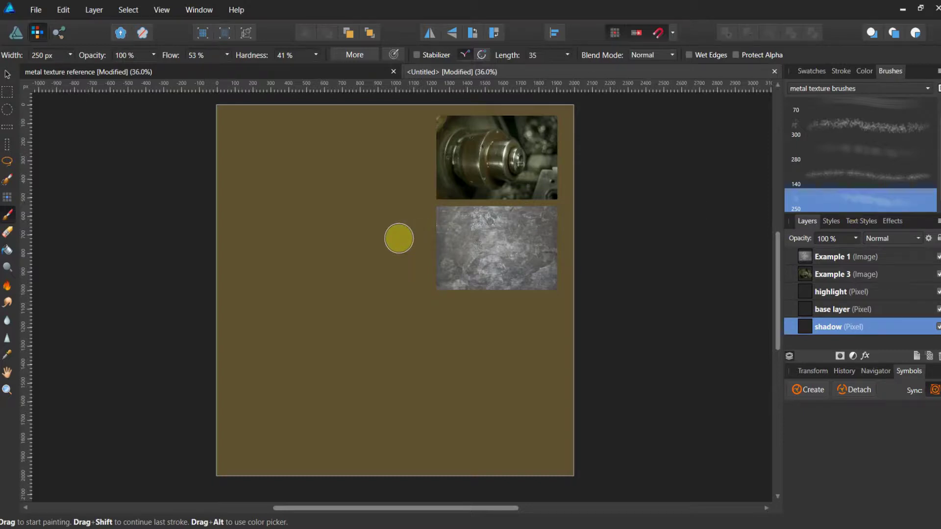
pyautogui.press(']')
pyautogui.press(']')
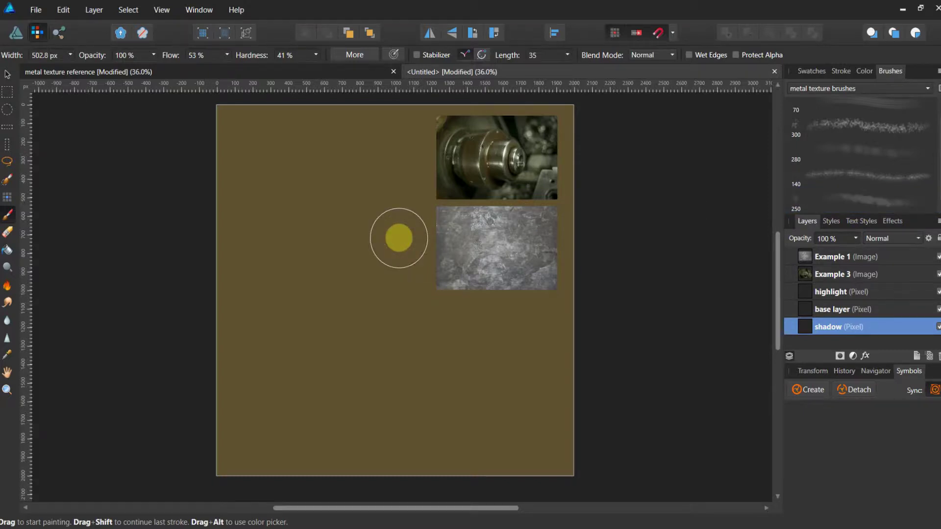
pyautogui.press(']')
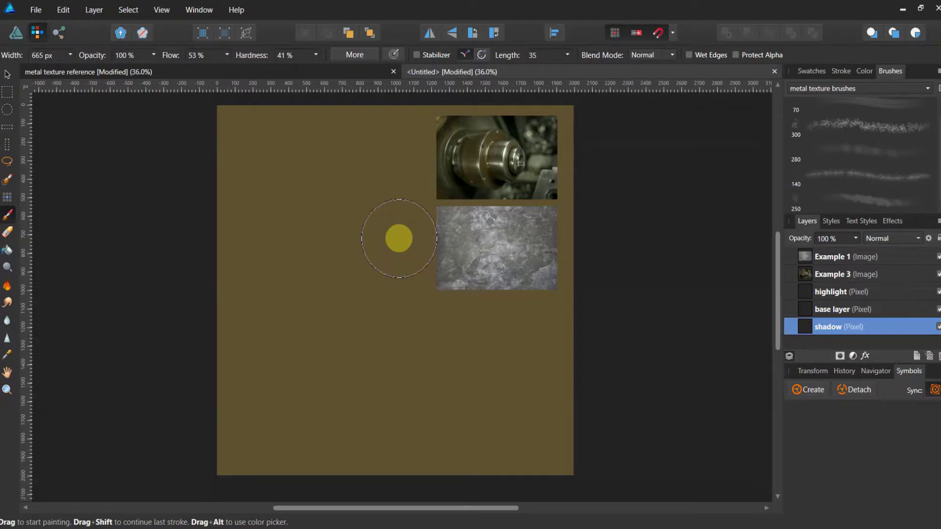
pyautogui.press(']')
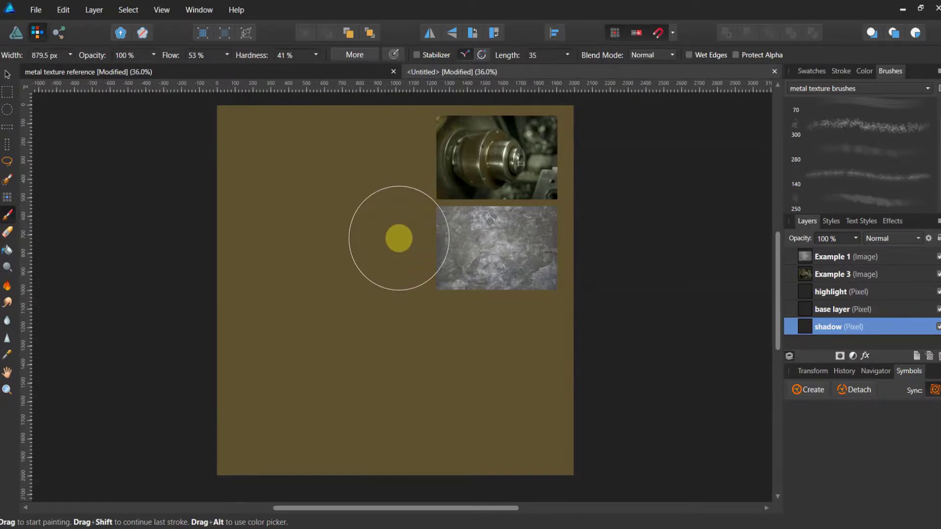
pyautogui.click(812, 71)
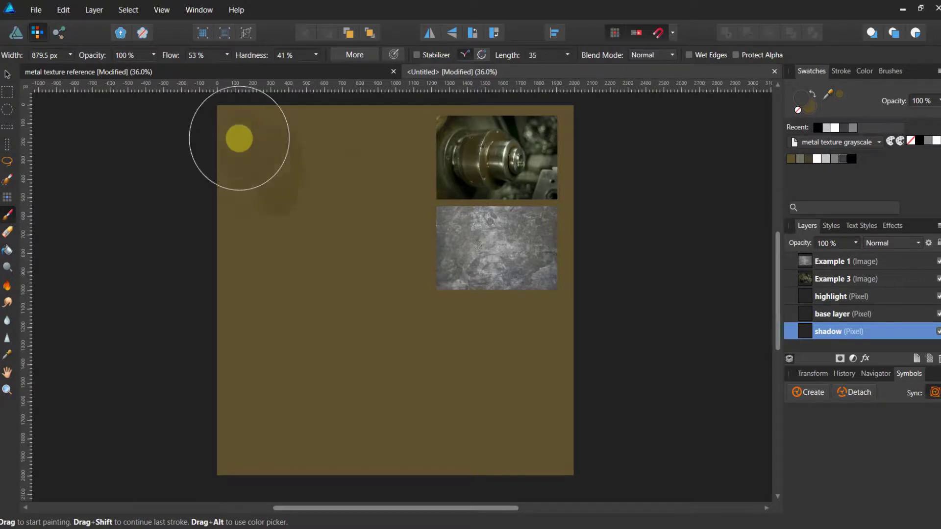
pyautogui.click(227, 54)
pyautogui.moveTo(228, 69); pyautogui.dragTo(224, 70)
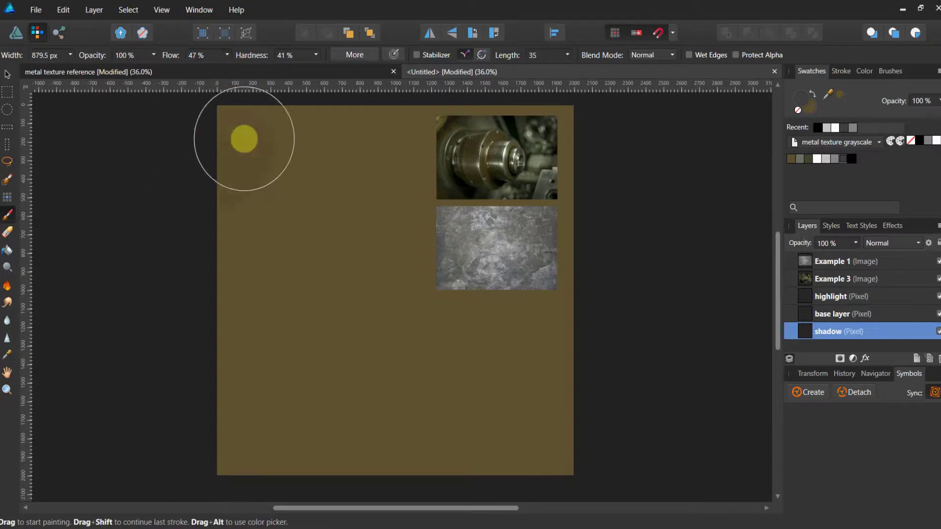
# Step: Paint soft shadows across the canvas, lowering flow to 30% and switching to light grey
pyautogui.moveTo(231, 136)
pyautogui.mouseDown()
pyautogui.moveTo(278, 176)
pyautogui.moveTo(345, 178)
pyautogui.moveTo(358, 229)
pyautogui.moveTo(435, 366)
pyautogui.moveTo(315, 400)
pyautogui.moveTo(272, 435)
pyautogui.moveTo(233, 437)
pyautogui.moveTo(281, 284)
pyautogui.moveTo(375, 313)
pyautogui.moveTo(503, 392)
pyautogui.moveTo(538, 403)
pyautogui.moveTo(556, 448)
pyautogui.moveTo(326, 449)
pyautogui.moveTo(335, 359)
pyautogui.moveTo(521, 355)
pyautogui.mouseUp()
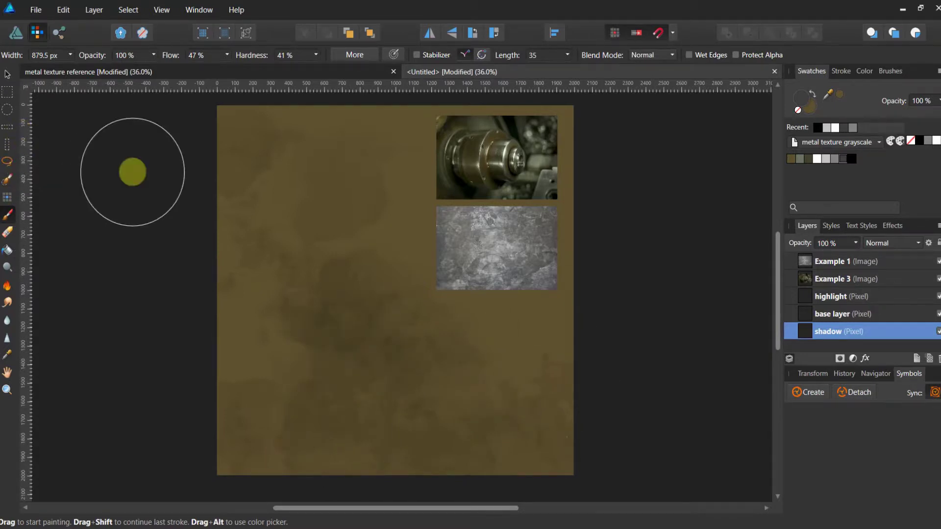
pyautogui.press(']')
pyautogui.press(']')
pyautogui.press(']')
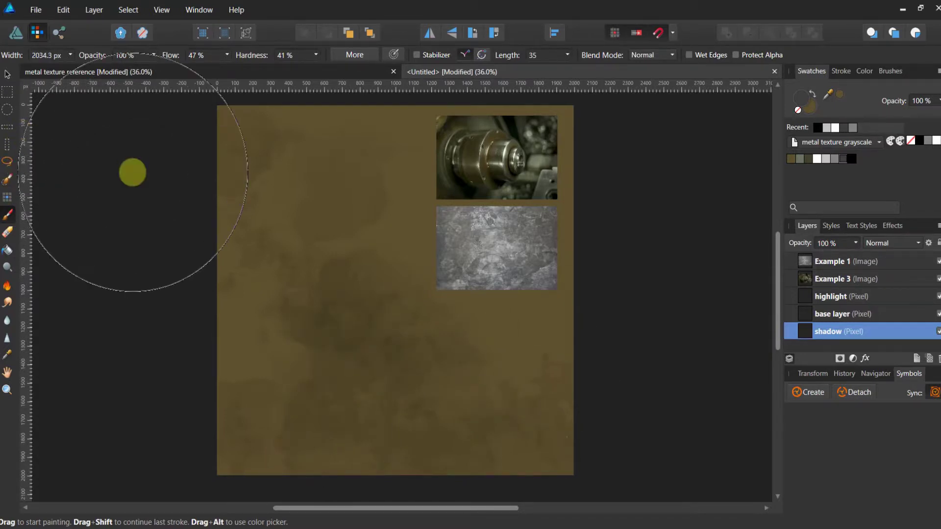
pyautogui.click(228, 65)
pyautogui.moveTo(222, 69); pyautogui.dragTo(213, 70)
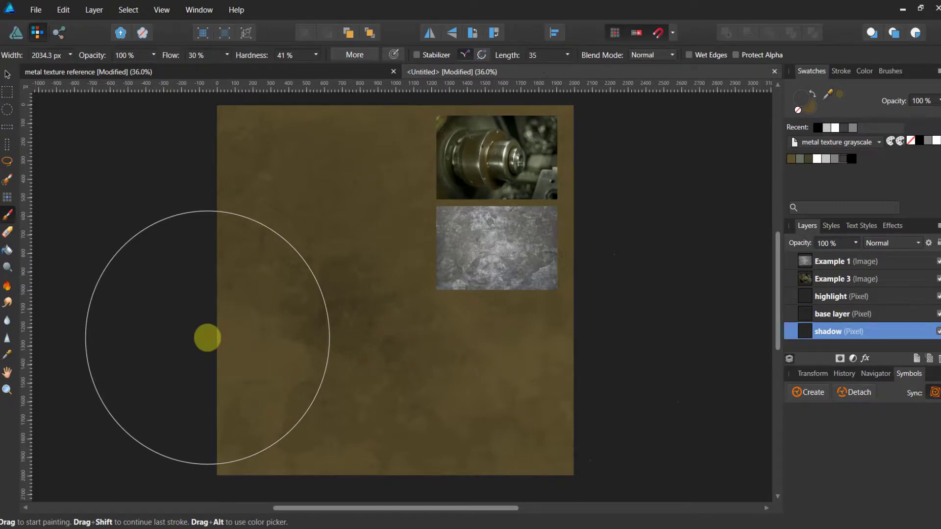
pyautogui.press('[')
pyautogui.press('[')
pyautogui.press('[')
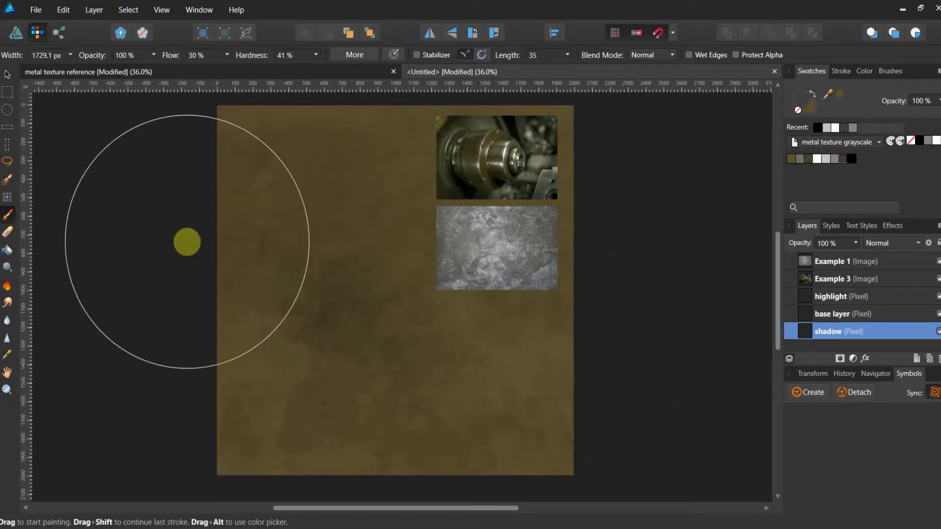
pyautogui.moveTo(279, 251)
pyautogui.mouseDown()
pyautogui.moveTo(288, 208)
pyautogui.moveTo(401, 279)
pyautogui.moveTo(462, 350)
pyautogui.moveTo(500, 376)
pyautogui.mouseUp()
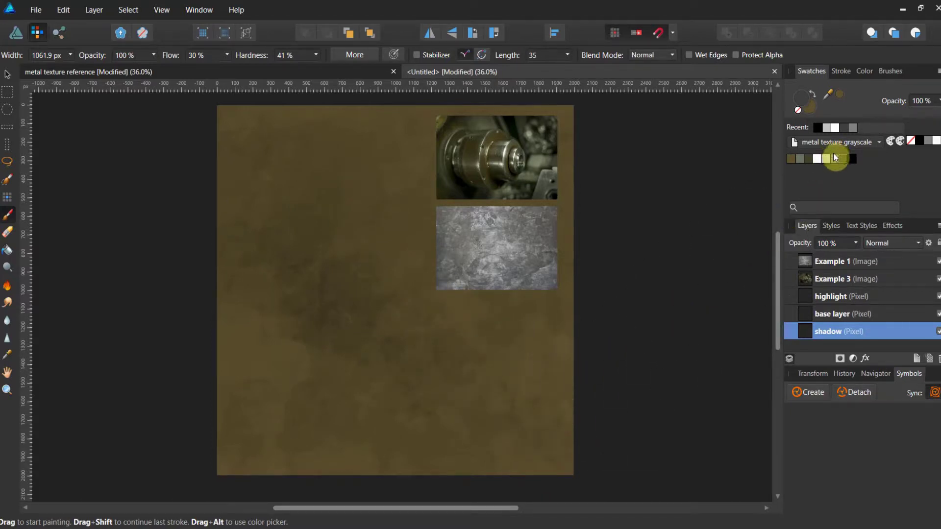
pyautogui.click(829, 160)
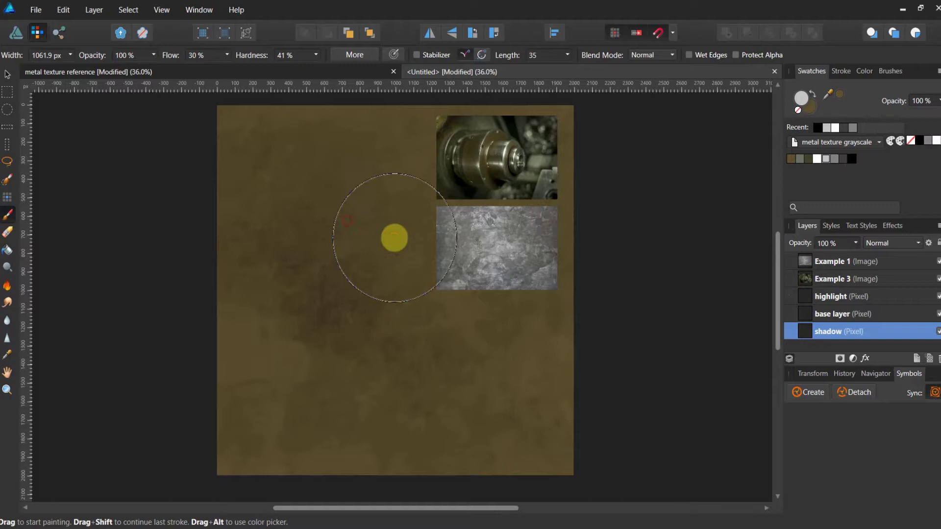
pyautogui.moveTo(387, 276)
pyautogui.mouseDown()
pyautogui.moveTo(297, 345)
pyautogui.moveTo(285, 369)
pyautogui.moveTo(529, 384)
pyautogui.moveTo(535, 410)
pyautogui.moveTo(533, 390)
pyautogui.moveTo(535, 405)
pyautogui.moveTo(534, 395)
pyautogui.moveTo(355, 413)
pyautogui.moveTo(351, 235)
pyautogui.moveTo(384, 150)
pyautogui.moveTo(323, 159)
pyautogui.moveTo(269, 272)
pyautogui.moveTo(262, 304)
pyautogui.moveTo(290, 330)
pyautogui.moveTo(285, 383)
pyautogui.moveTo(296, 367)
pyautogui.moveTo(608, 383)
pyautogui.mouseUp()
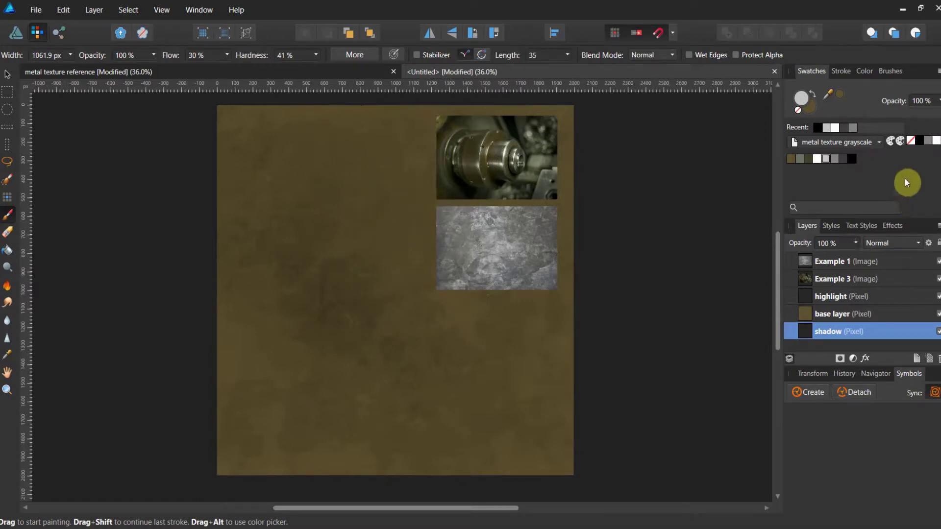
# Step: Set up the Spray 5 spatter brush at about 566 px, 58% flow, in black
pyautogui.click(890, 73)
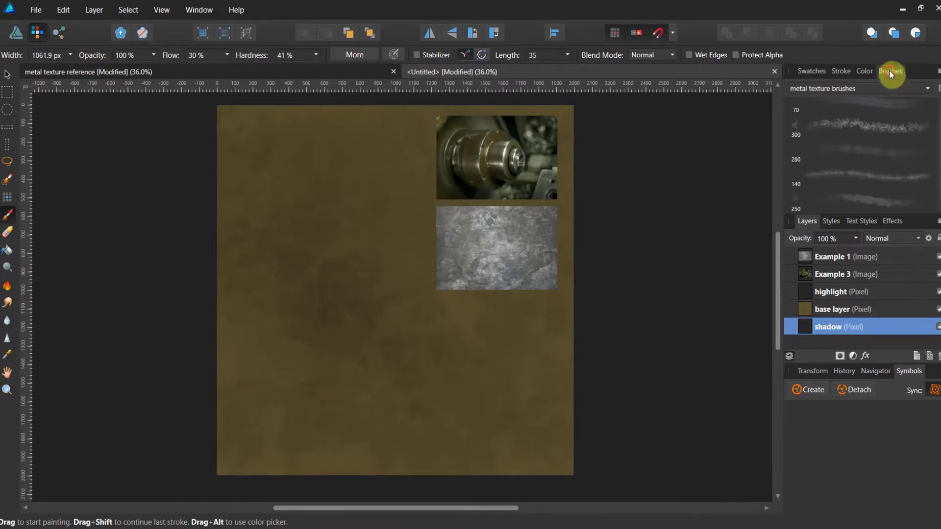
pyautogui.click(867, 175)
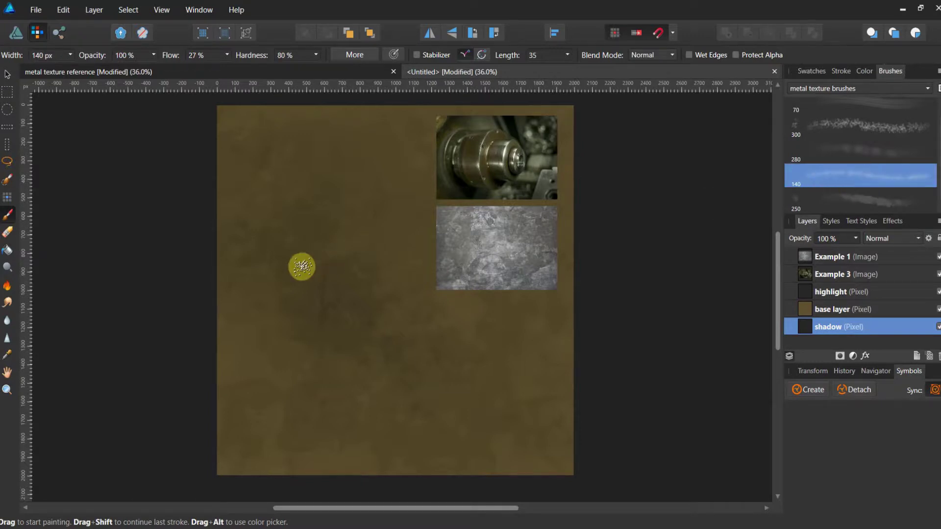
pyautogui.press(']')
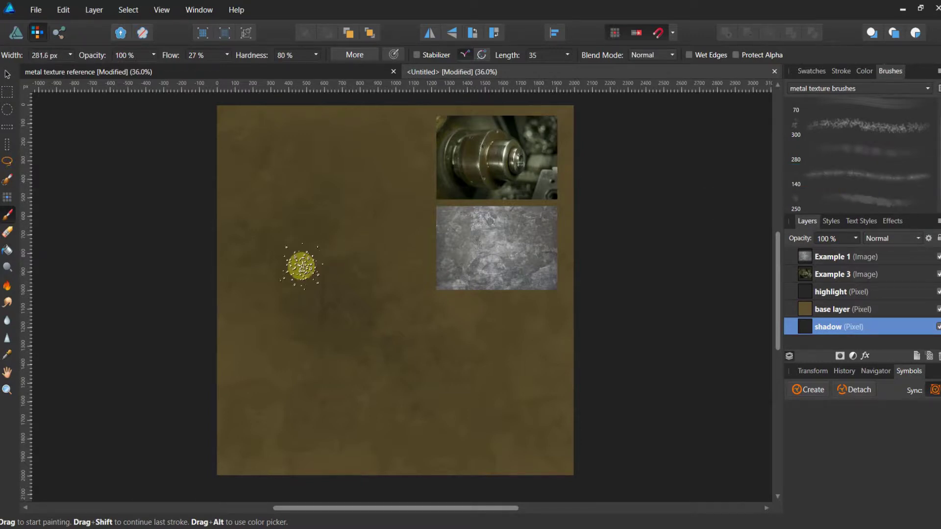
pyautogui.press(']')
pyautogui.press(']')
pyautogui.press(']')
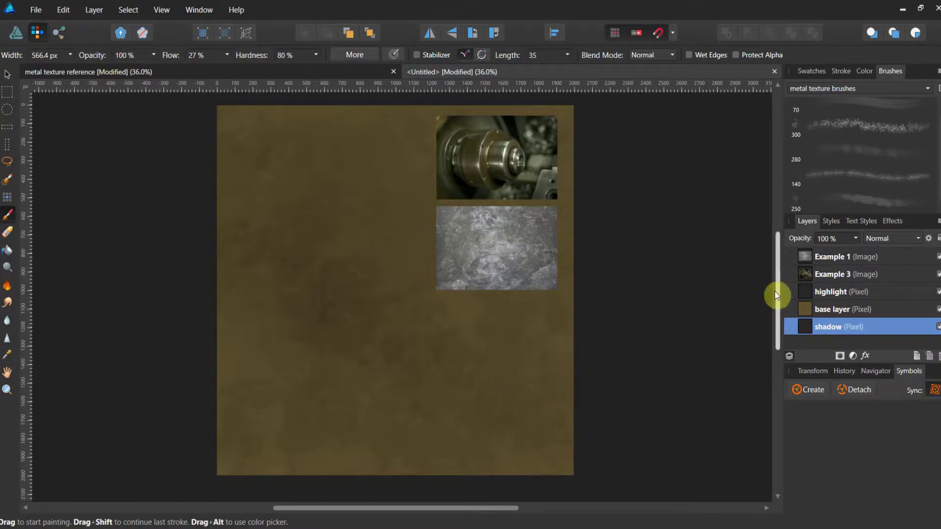
pyautogui.click(227, 54)
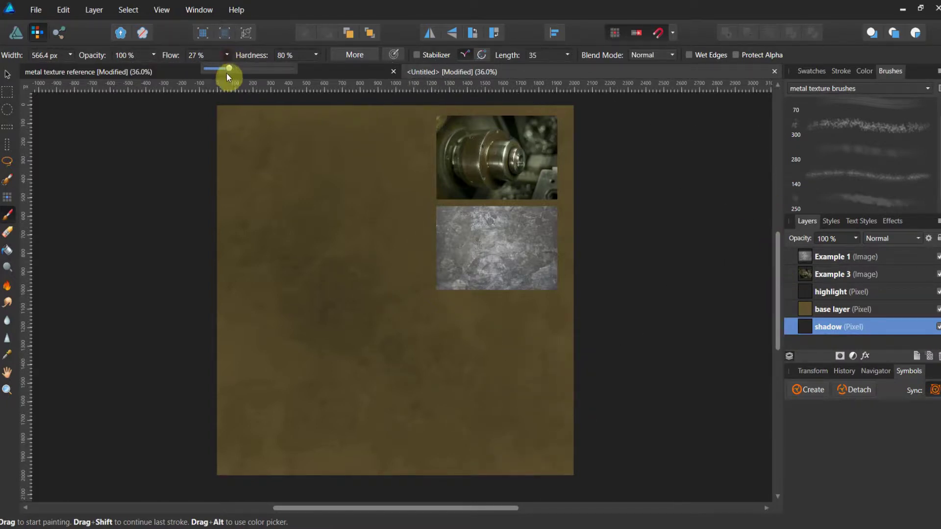
pyautogui.moveTo(228, 70); pyautogui.dragTo(257, 70)
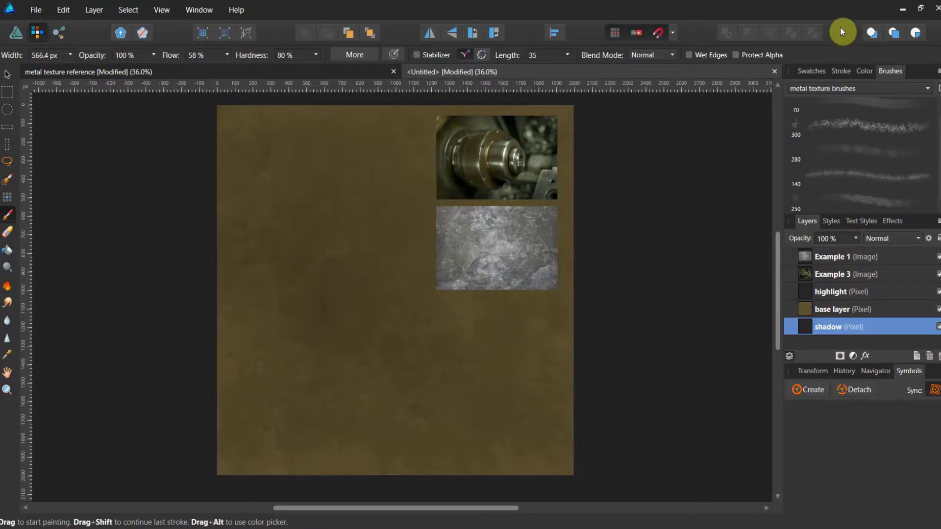
pyautogui.click(813, 68)
pyautogui.click(852, 159)
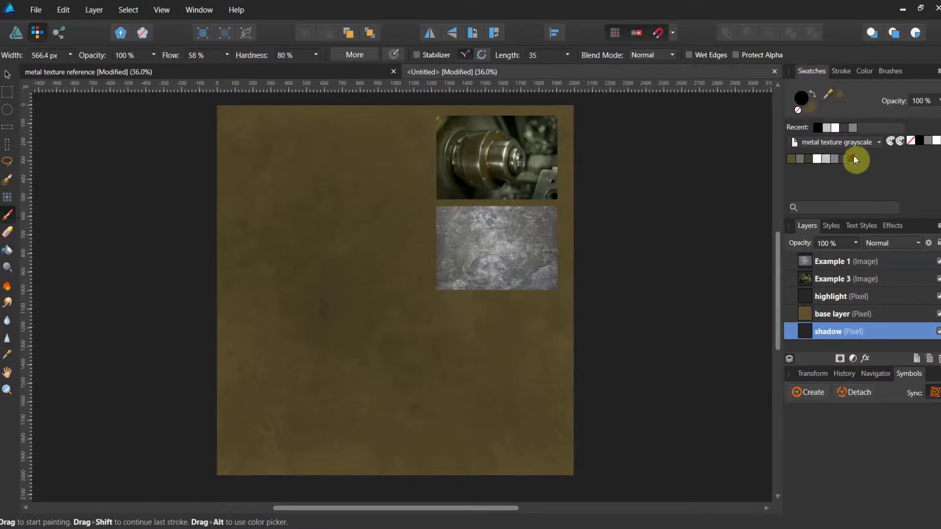
# Step: Spatter dark dot clusters near the upper middle, left side, lower right and bottom of the canvas
pyautogui.click(374, 210)
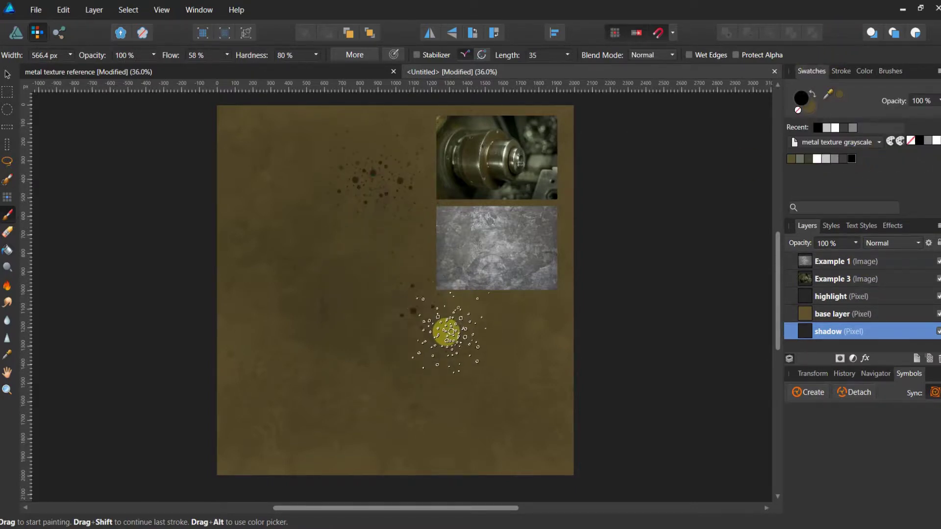
pyautogui.press('[')
pyautogui.press('[')
pyautogui.press('[')
pyautogui.press('[')
pyautogui.press('[')
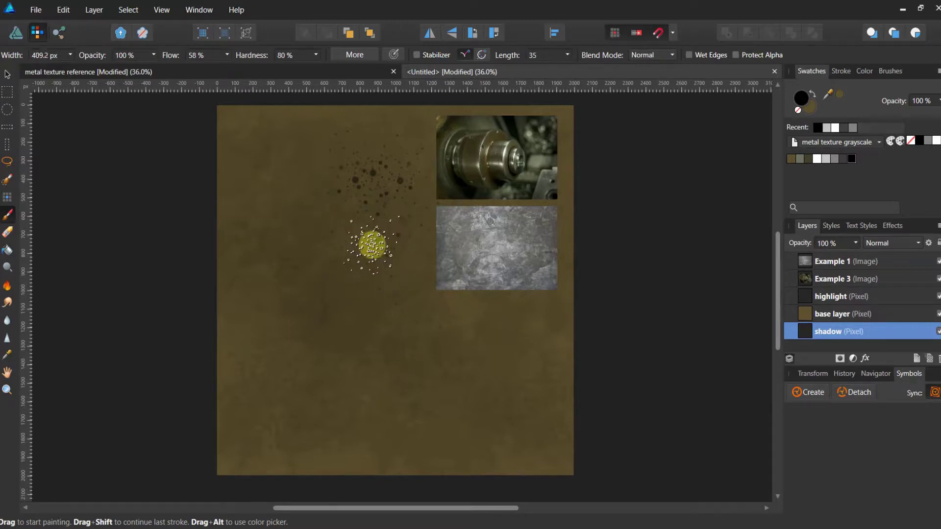
pyautogui.moveTo(509, 354)
pyautogui.mouseDown()
pyautogui.moveTo(526, 409)
pyautogui.moveTo(423, 434)
pyautogui.moveTo(343, 426)
pyautogui.mouseUp()
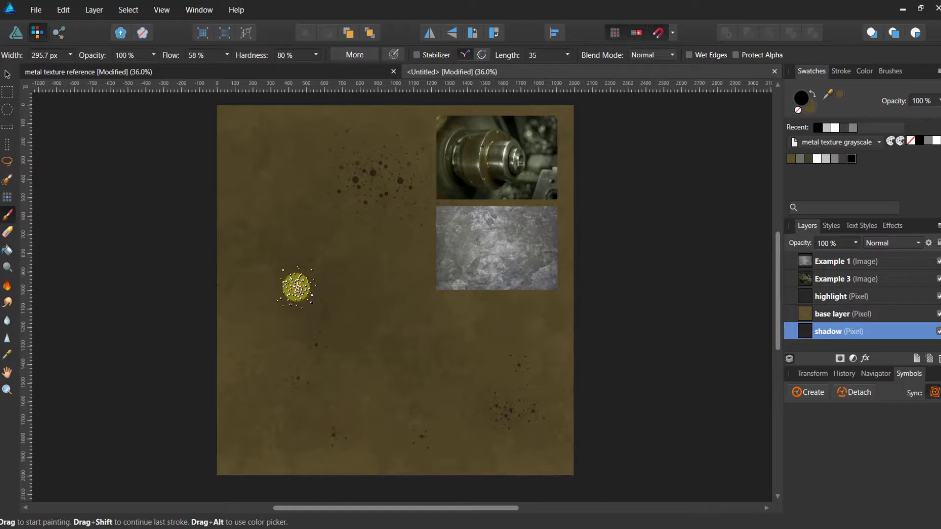
pyautogui.moveTo(294, 286)
pyautogui.mouseDown()
pyautogui.moveTo(307, 306)
pyautogui.moveTo(296, 310)
pyautogui.moveTo(315, 332)
pyautogui.mouseUp()
pyautogui.moveTo(311, 377)
pyautogui.mouseDown()
pyautogui.moveTo(324, 407)
pyautogui.moveTo(434, 388)
pyautogui.moveTo(523, 452)
pyautogui.mouseUp()
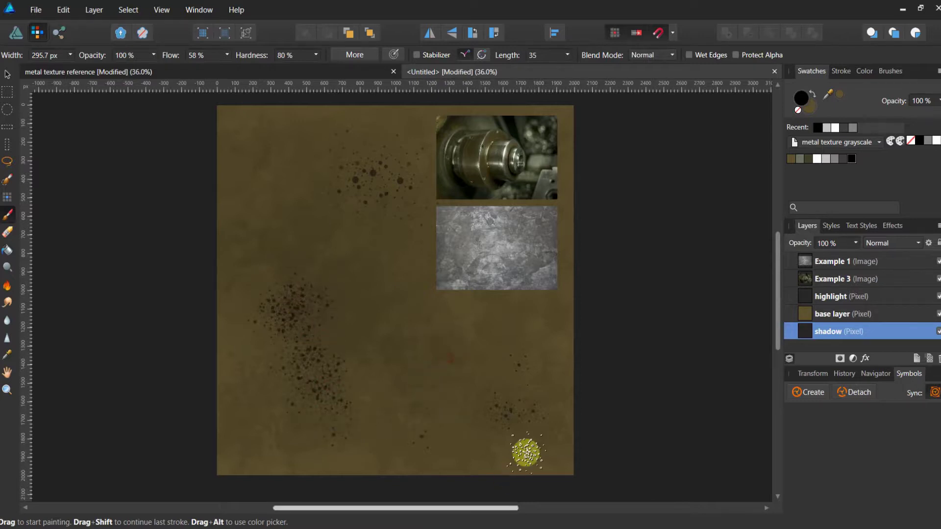
# Step: Undo an overly heavy spatter stroke, then switch to a grey swatch and lower the flow
pyautogui.click(847, 163)
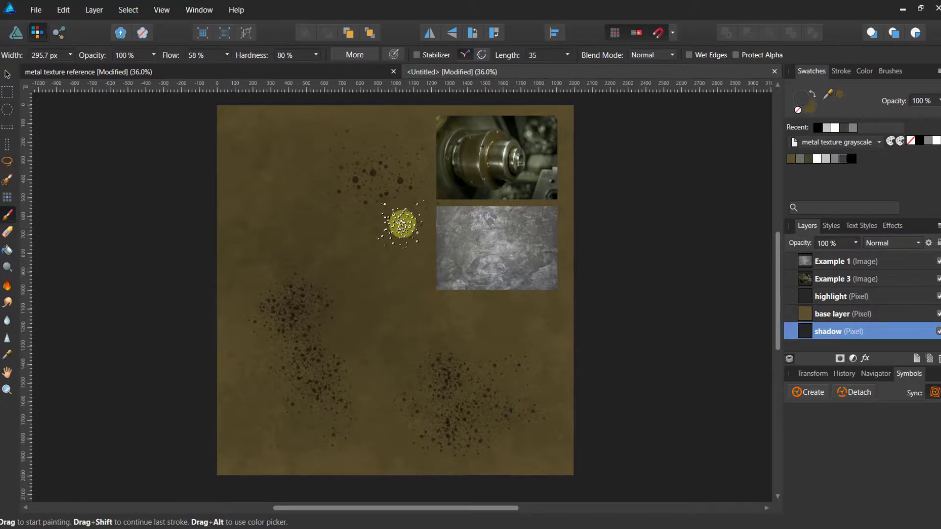
pyautogui.press(']')
pyautogui.press(']')
pyautogui.press(']')
pyautogui.press(']')
pyautogui.press(']')
pyautogui.press(']')
pyautogui.press(']')
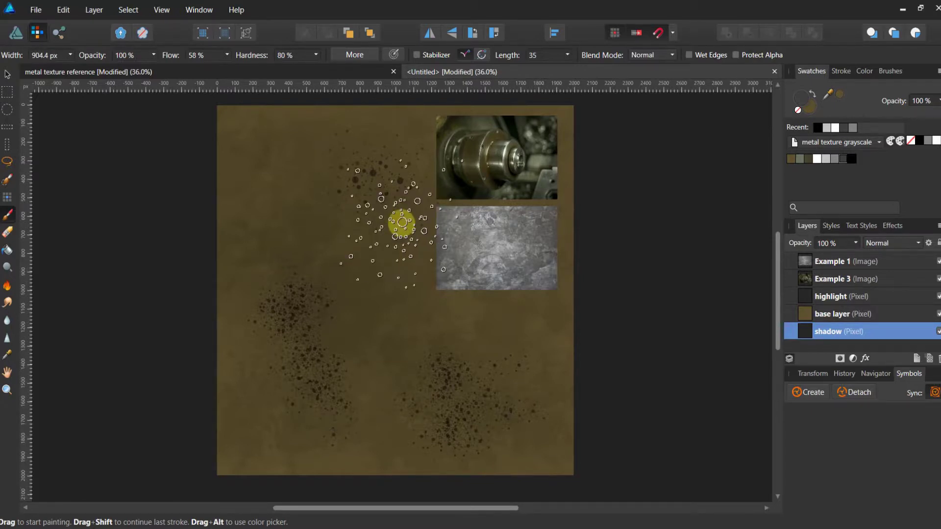
pyautogui.moveTo(402, 222); pyautogui.dragTo(399, 361)
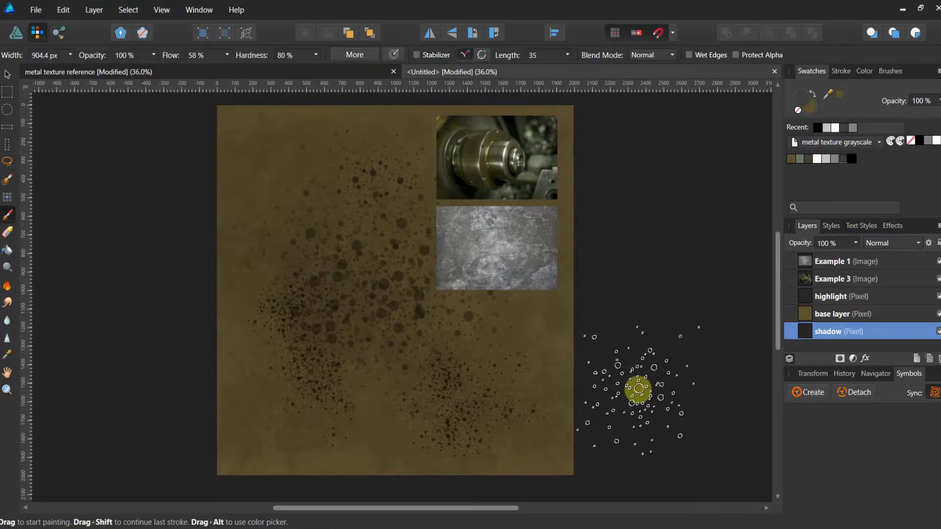
pyautogui.hotkey('ctrl', 'z')
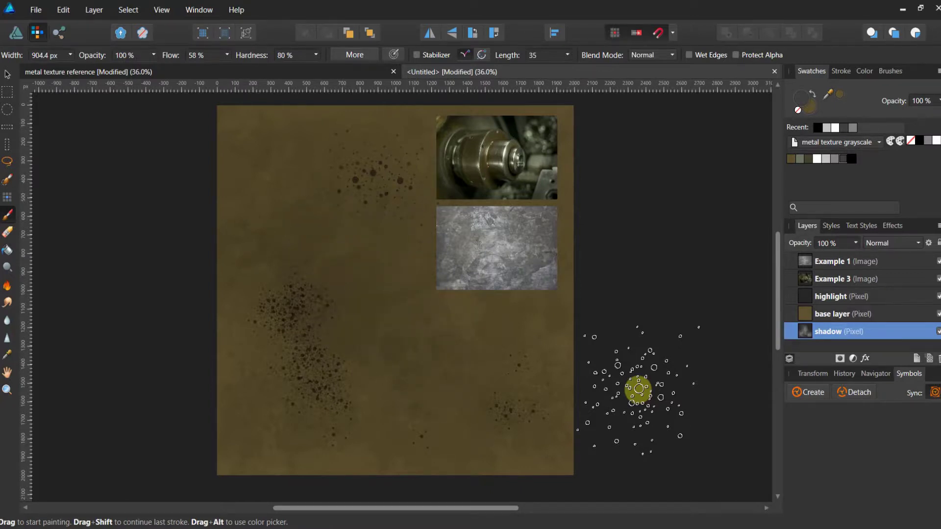
pyautogui.click(827, 160)
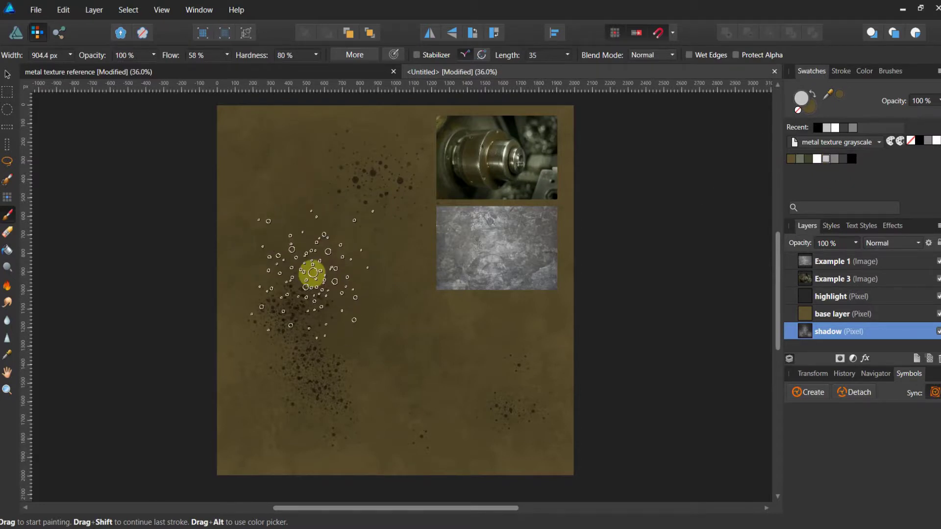
pyautogui.click(832, 160)
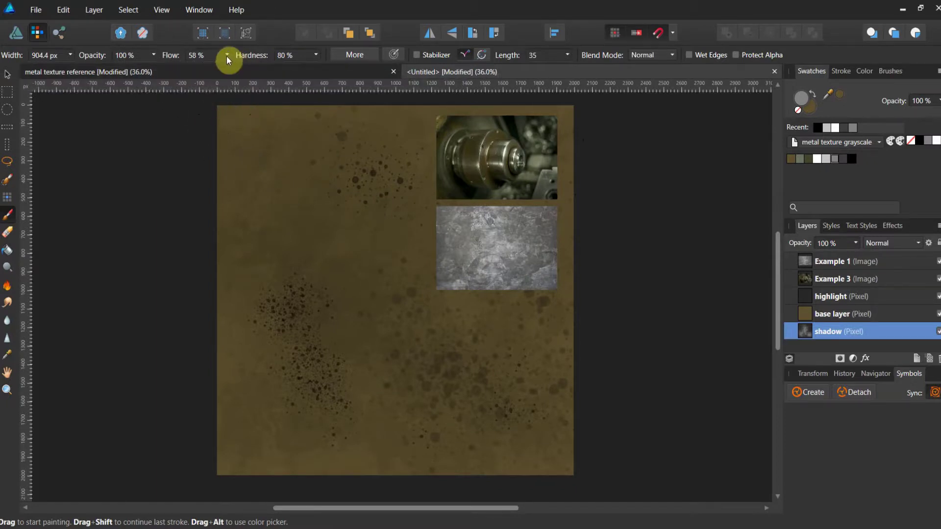
pyautogui.moveTo(227, 56); pyautogui.dragTo(198, 70)
# Step: Paint dark cracked streaks across the canvas with the 300 px texture brush enlarged to about 694 px
pyautogui.click(887, 71)
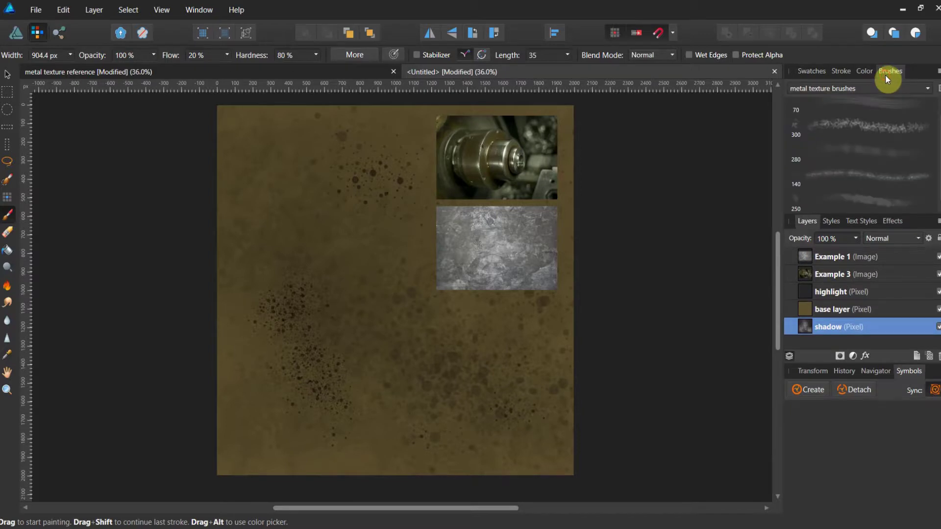
pyautogui.click(888, 126)
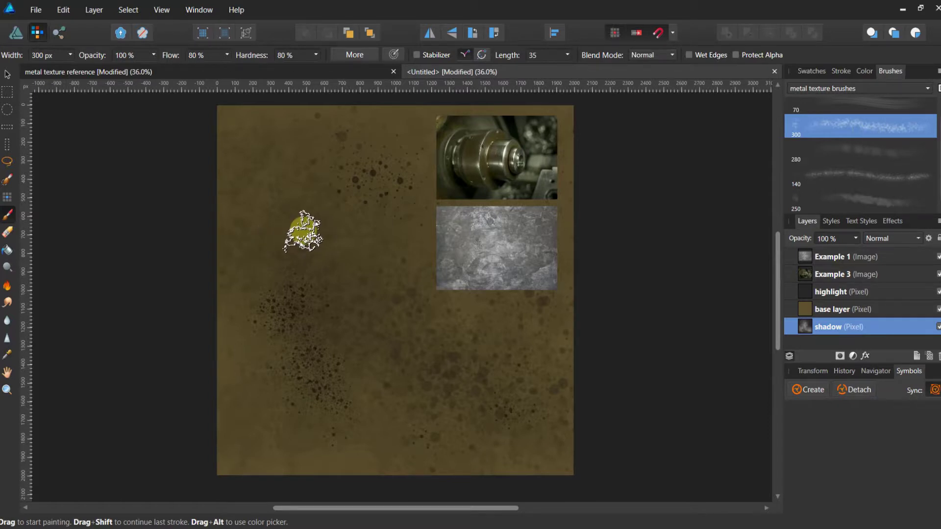
pyautogui.moveTo(303, 231); pyautogui.dragTo(301, 231)
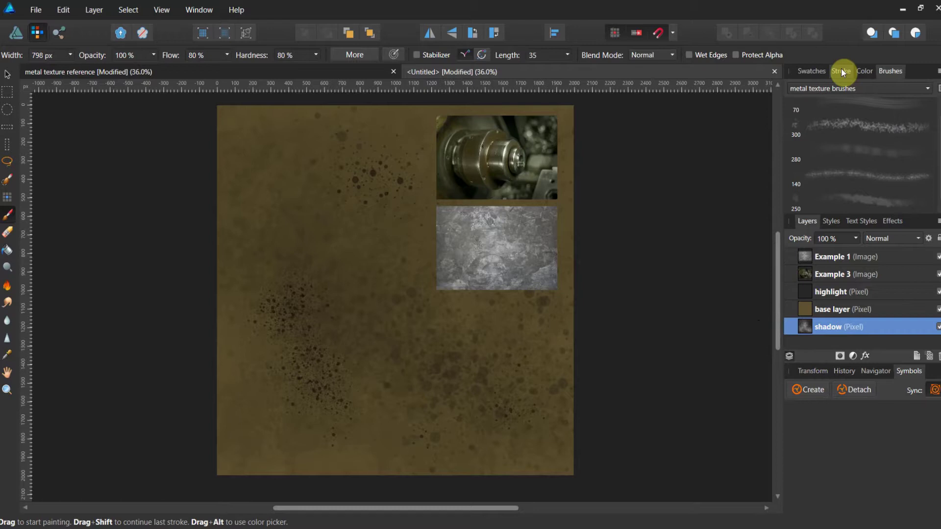
pyautogui.click(812, 71)
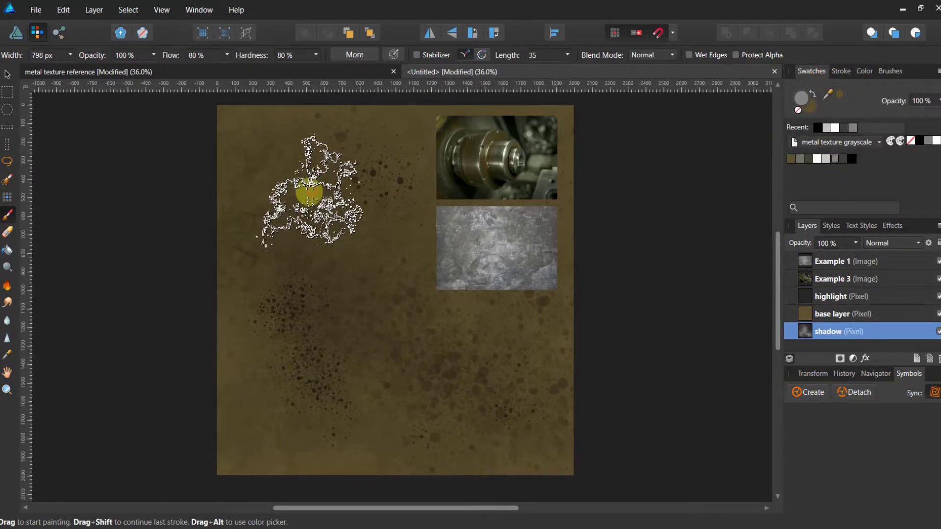
pyautogui.moveTo(314, 206)
pyautogui.mouseDown()
pyautogui.moveTo(391, 317)
pyautogui.moveTo(412, 391)
pyautogui.moveTo(483, 416)
pyautogui.moveTo(485, 401)
pyautogui.moveTo(528, 357)
pyautogui.moveTo(520, 406)
pyautogui.moveTo(525, 354)
pyautogui.moveTo(547, 314)
pyautogui.moveTo(562, 242)
pyautogui.moveTo(555, 150)
pyautogui.moveTo(542, 158)
pyautogui.moveTo(399, 127)
pyautogui.moveTo(468, 117)
pyautogui.moveTo(338, 107)
pyautogui.moveTo(255, 116)
pyautogui.moveTo(237, 419)
pyautogui.moveTo(307, 275)
pyautogui.moveTo(312, 371)
pyautogui.moveTo(750, 445)
pyautogui.mouseUp()
pyautogui.click(849, 392)
pyautogui.moveTo(578, 450); pyautogui.dragTo(533, 447)
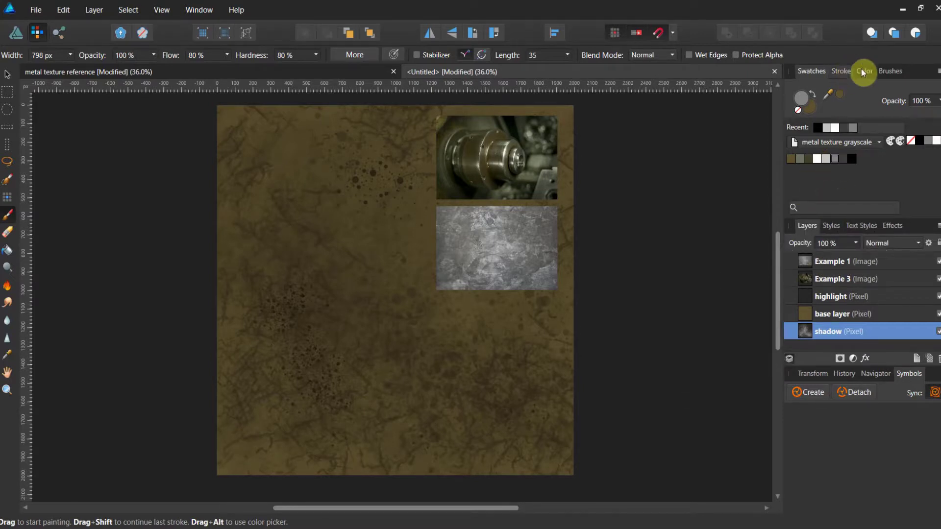
# Step: Use the top 70 px texture brush at 655 px in dark grey, then set white as the colour
pyautogui.click(885, 71)
pyautogui.click(867, 104)
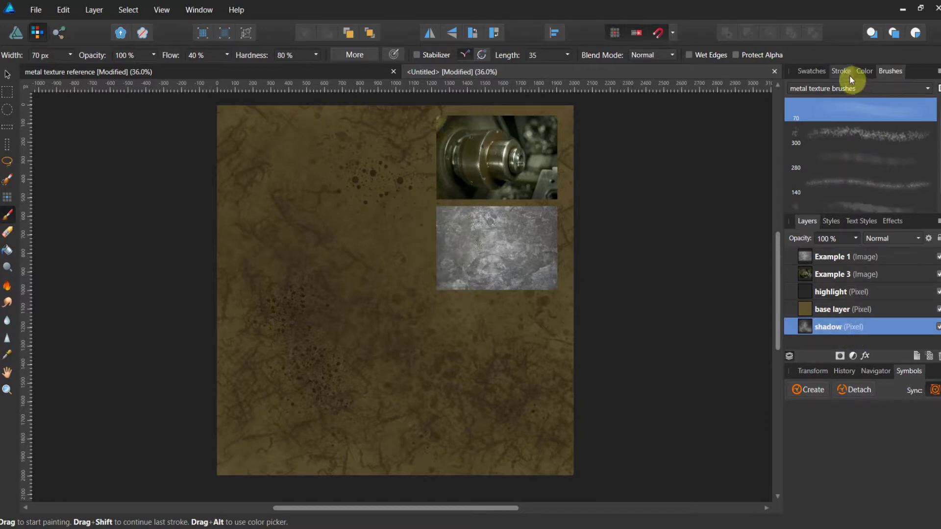
pyautogui.click(823, 73)
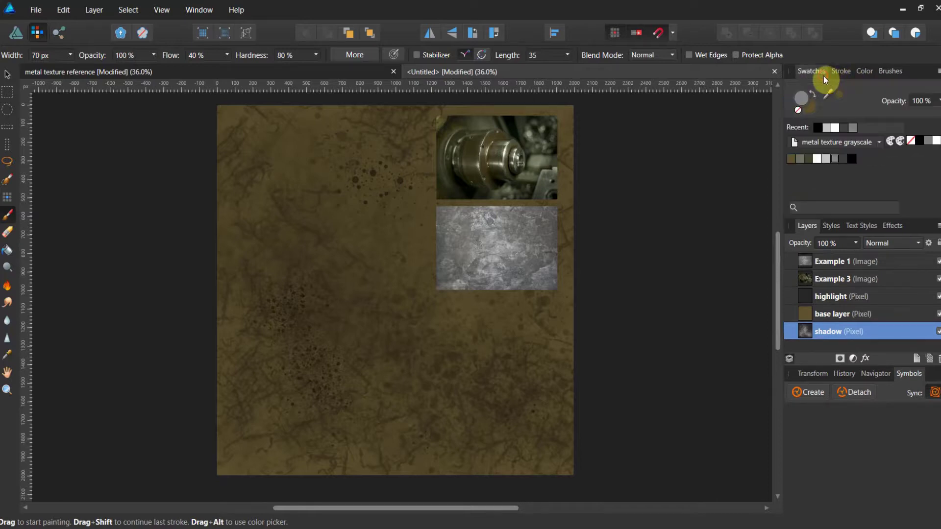
pyautogui.click(842, 160)
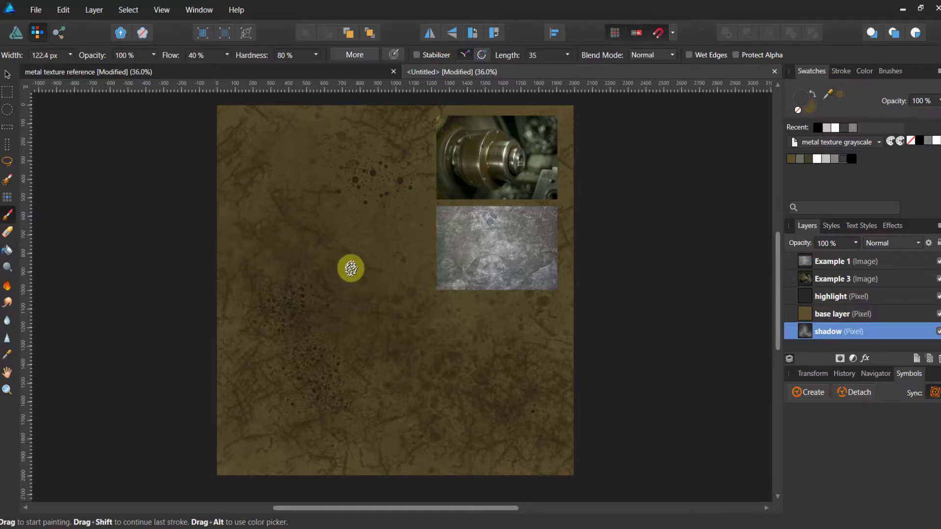
pyautogui.press(']')
pyautogui.press(']')
pyautogui.press(']')
pyautogui.press(']')
pyautogui.press(']')
pyautogui.press(']')
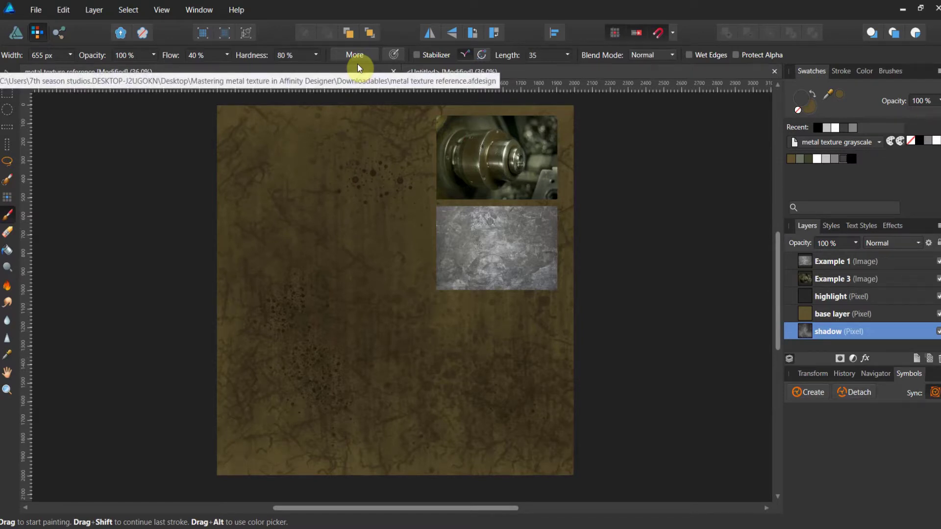
pyautogui.click(826, 159)
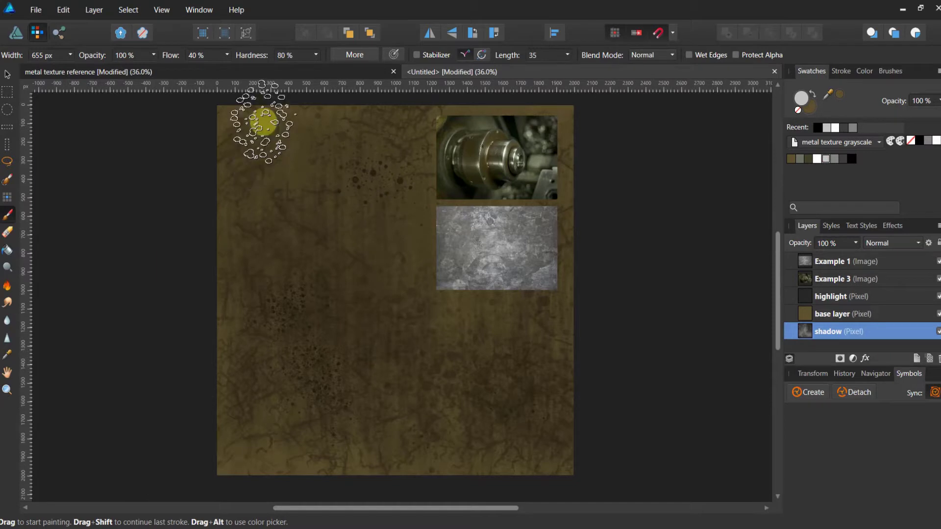
pyautogui.click(819, 160)
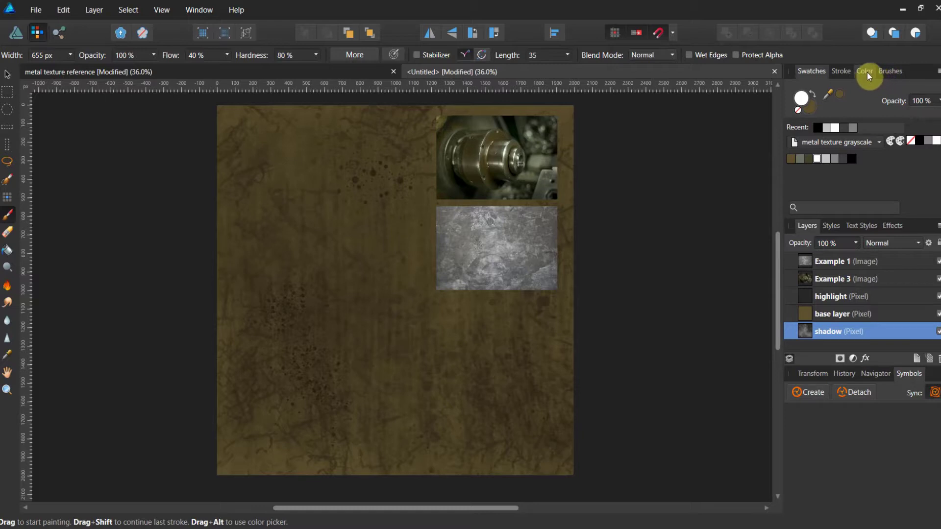
# Step: Dab speckles below the metal image using the slightly enlarged 140 px brush at 70% flow
pyautogui.click(888, 71)
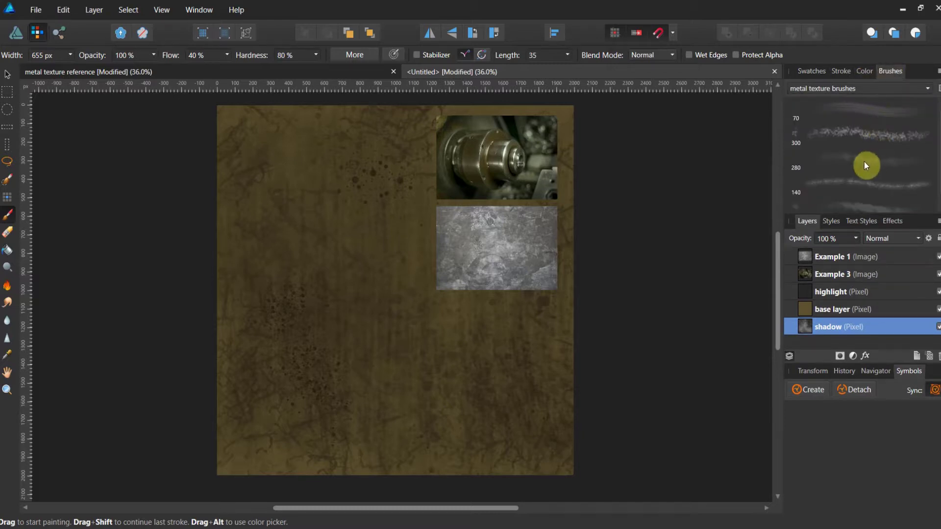
pyautogui.click(862, 189)
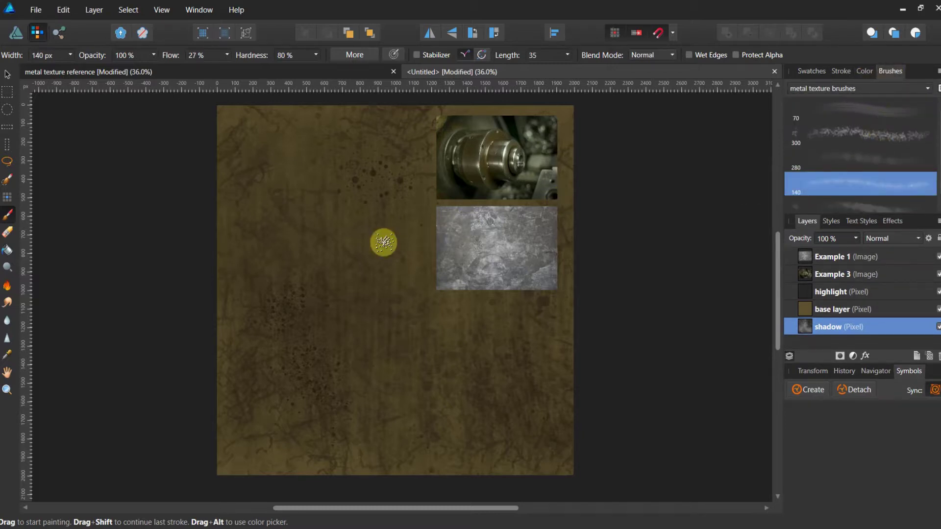
pyautogui.press(']')
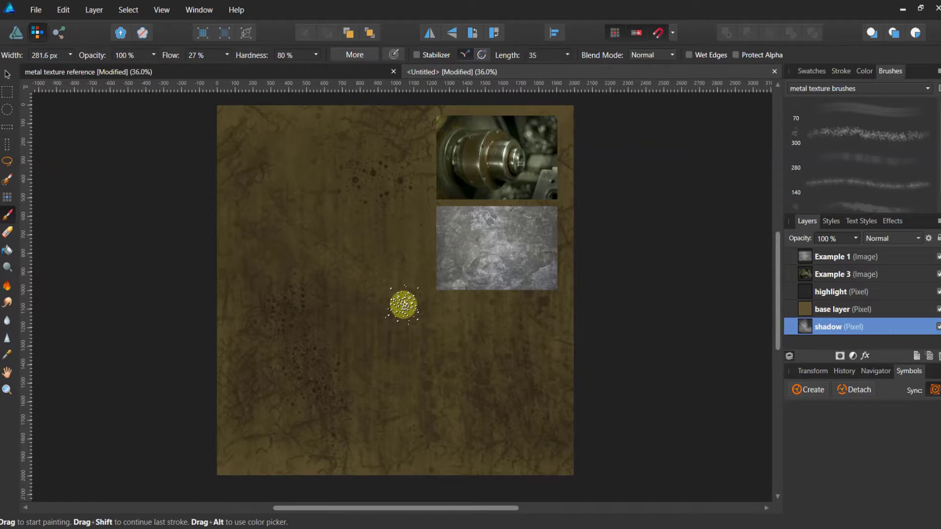
pyautogui.click(228, 54)
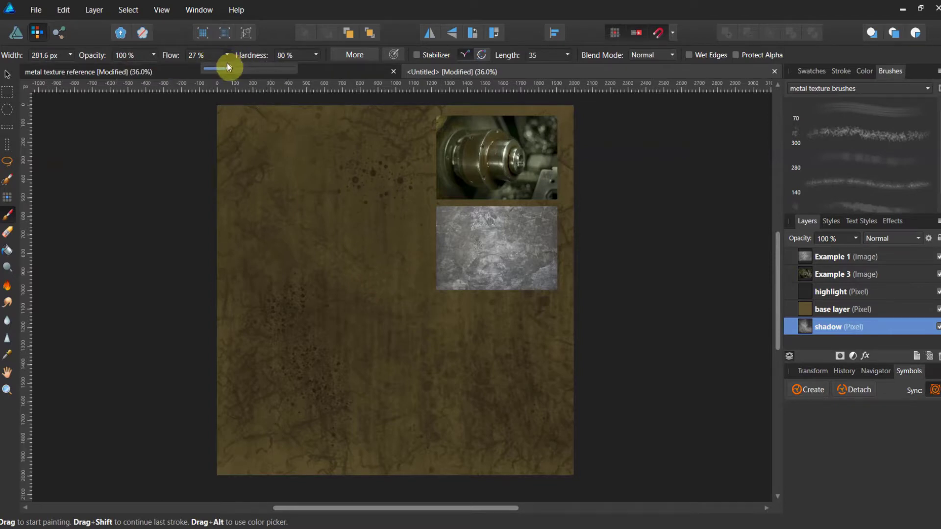
pyautogui.moveTo(229, 67); pyautogui.dragTo(269, 68)
pyautogui.click(141, 194)
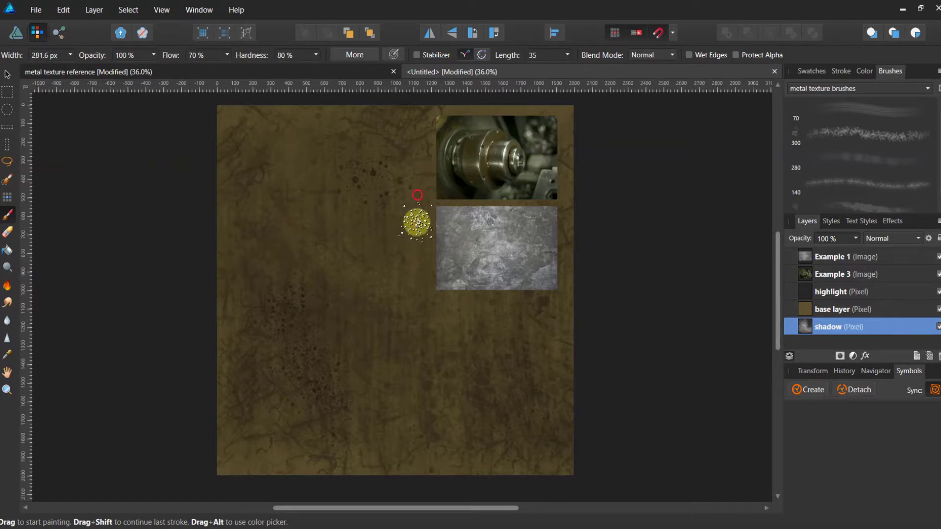
pyautogui.moveTo(431, 287)
pyautogui.mouseDown()
pyautogui.moveTo(464, 390)
pyautogui.moveTo(525, 325)
pyautogui.moveTo(548, 435)
pyautogui.moveTo(454, 408)
pyautogui.moveTo(352, 338)
pyautogui.moveTo(292, 332)
pyautogui.moveTo(286, 367)
pyautogui.moveTo(248, 389)
pyautogui.moveTo(338, 391)
pyautogui.moveTo(279, 321)
pyautogui.moveTo(267, 253)
pyautogui.mouseUp()
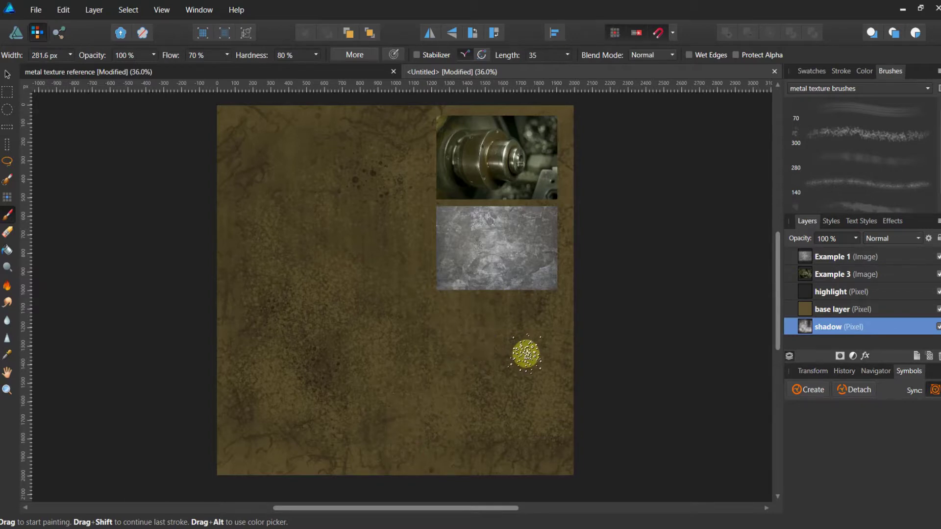
# Step: On the highlight layer, paint light grey patches at the top, lower-left corner and bottom edge, enlarging the brush to about 861 px
pyautogui.click(807, 293)
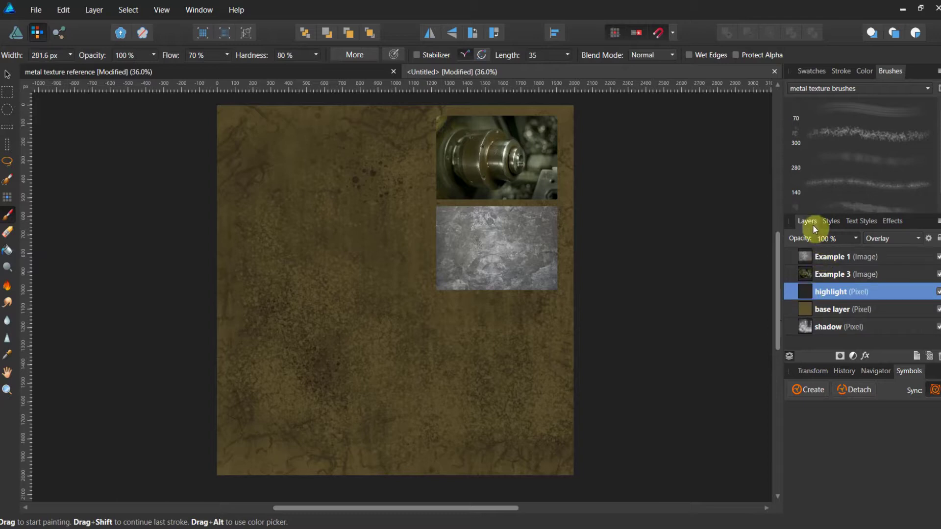
pyautogui.click(822, 75)
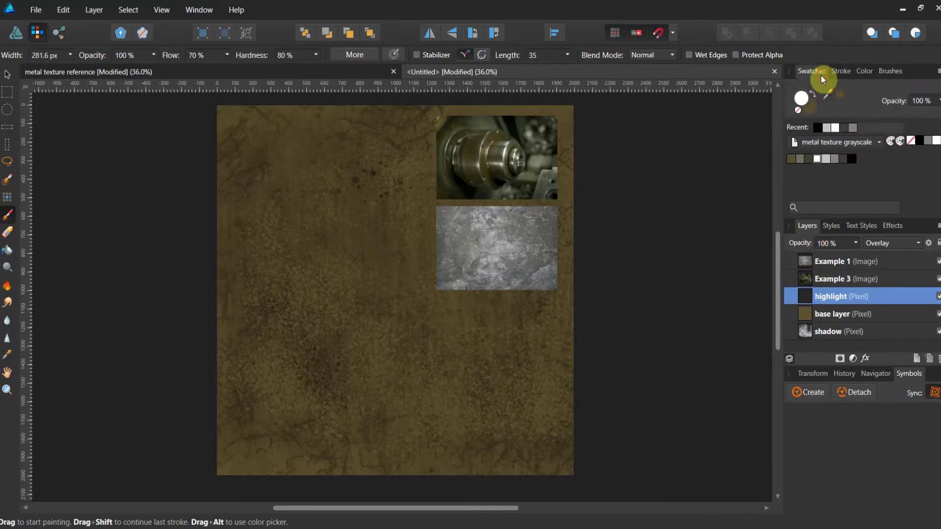
pyautogui.click(827, 159)
pyautogui.moveTo(354, 186)
pyautogui.mouseDown()
pyautogui.moveTo(352, 311)
pyautogui.moveTo(371, 276)
pyautogui.moveTo(374, 309)
pyautogui.mouseUp()
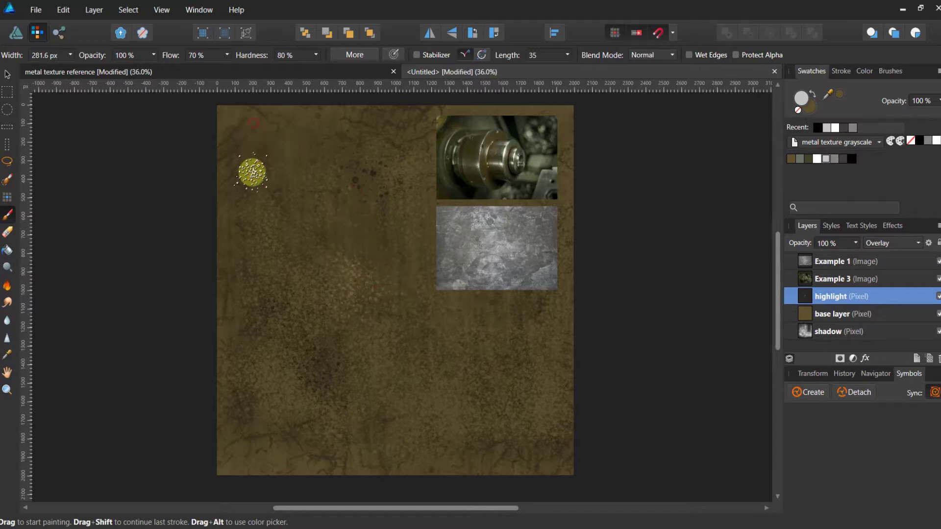
pyautogui.moveTo(250, 172)
pyautogui.mouseDown()
pyautogui.moveTo(267, 133)
pyautogui.moveTo(278, 160)
pyautogui.moveTo(299, 119)
pyautogui.moveTo(329, 145)
pyautogui.moveTo(386, 122)
pyautogui.moveTo(396, 147)
pyautogui.moveTo(409, 127)
pyautogui.moveTo(409, 167)
pyautogui.mouseUp()
pyautogui.moveTo(403, 214)
pyautogui.mouseDown()
pyautogui.moveTo(414, 210)
pyautogui.moveTo(406, 185)
pyautogui.mouseUp()
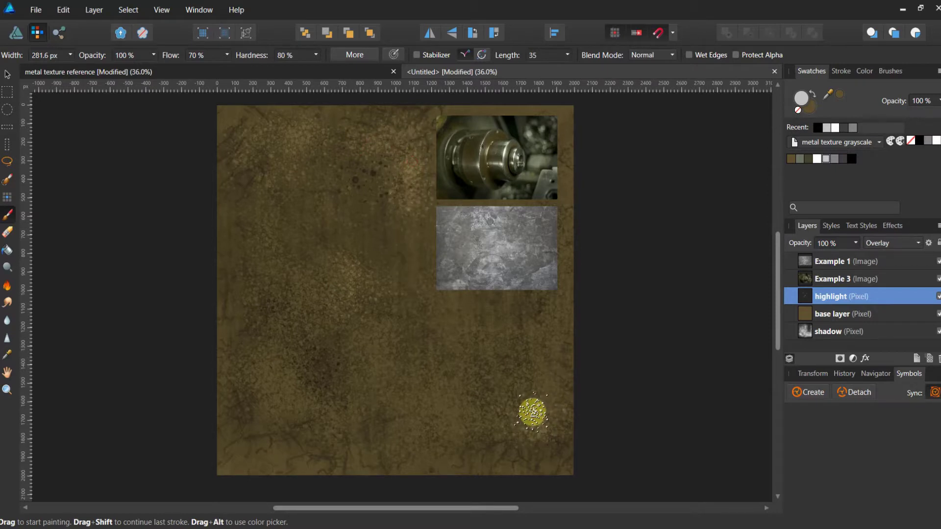
pyautogui.press(']')
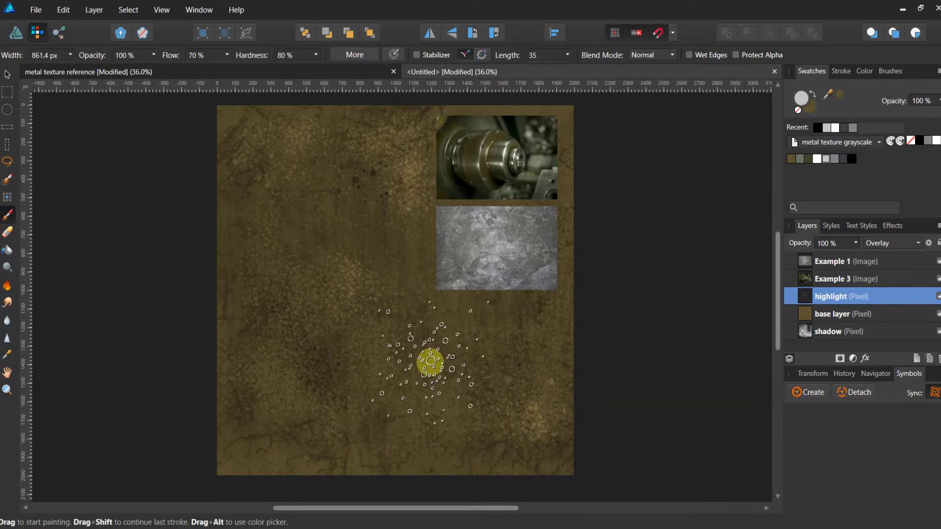
pyautogui.moveTo(271, 453)
pyautogui.mouseDown()
pyautogui.moveTo(317, 454)
pyautogui.moveTo(208, 444)
pyautogui.moveTo(256, 442)
pyautogui.moveTo(271, 455)
pyautogui.moveTo(337, 462)
pyautogui.mouseUp()
pyautogui.moveTo(486, 461)
pyautogui.mouseDown()
pyautogui.moveTo(335, 457)
pyautogui.moveTo(529, 459)
pyautogui.moveTo(387, 461)
pyautogui.moveTo(612, 475)
pyautogui.mouseUp()
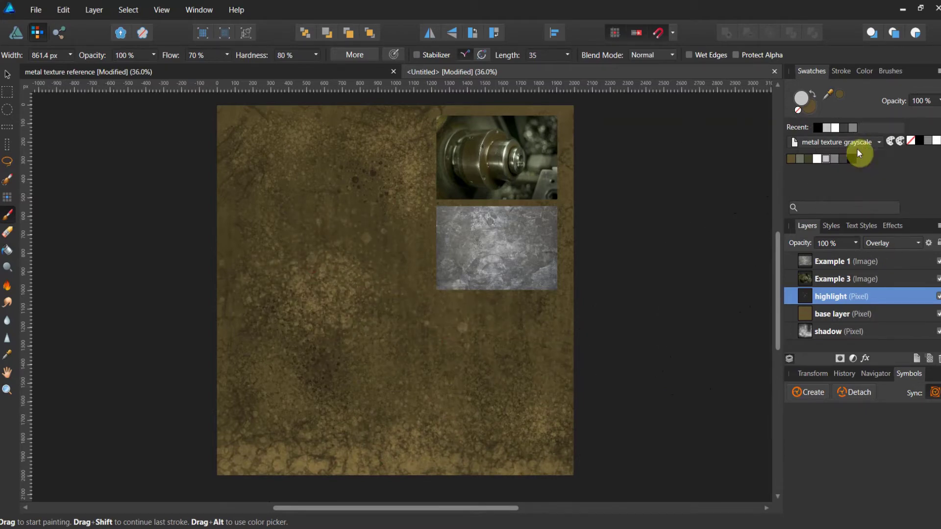
# Step: Brush a white streak below the metal image with the top 70 px texture brush
pyautogui.click(885, 74)
pyautogui.click(872, 106)
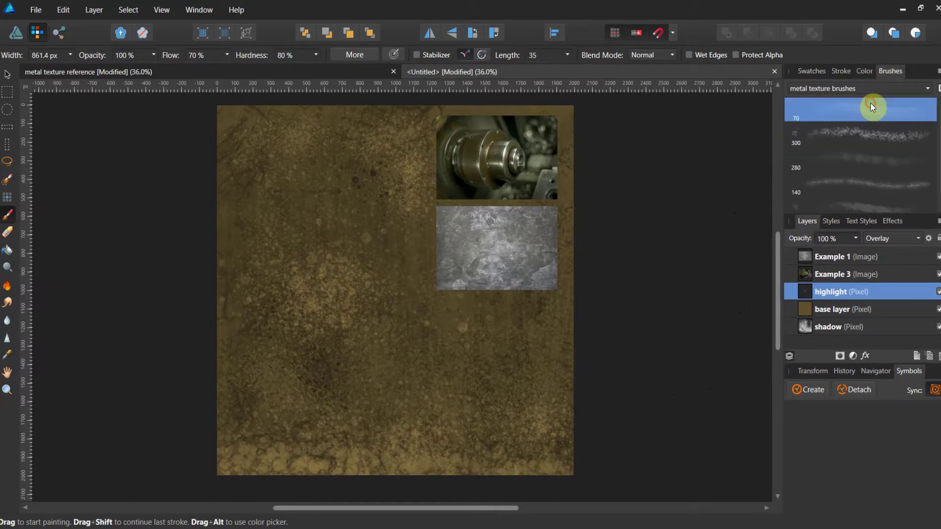
pyautogui.click(815, 74)
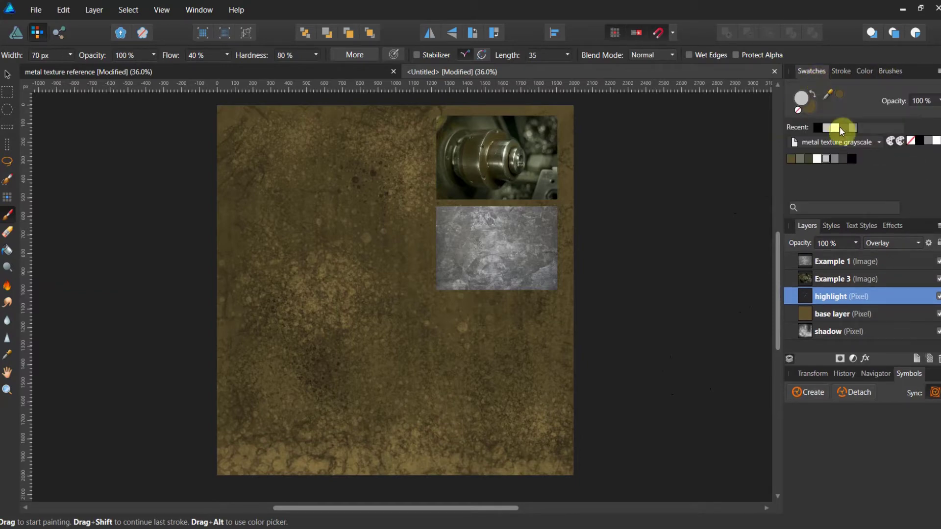
pyautogui.click(817, 158)
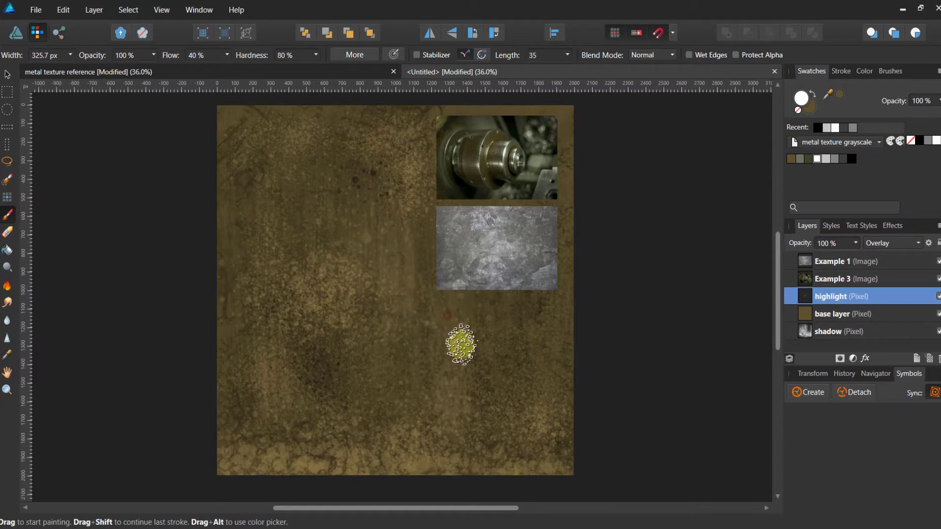
pyautogui.moveTo(491, 348)
pyautogui.mouseDown()
pyautogui.moveTo(525, 361)
pyautogui.moveTo(516, 328)
pyautogui.moveTo(532, 379)
pyautogui.moveTo(531, 337)
pyautogui.moveTo(557, 284)
pyautogui.moveTo(585, 357)
pyautogui.mouseUp()
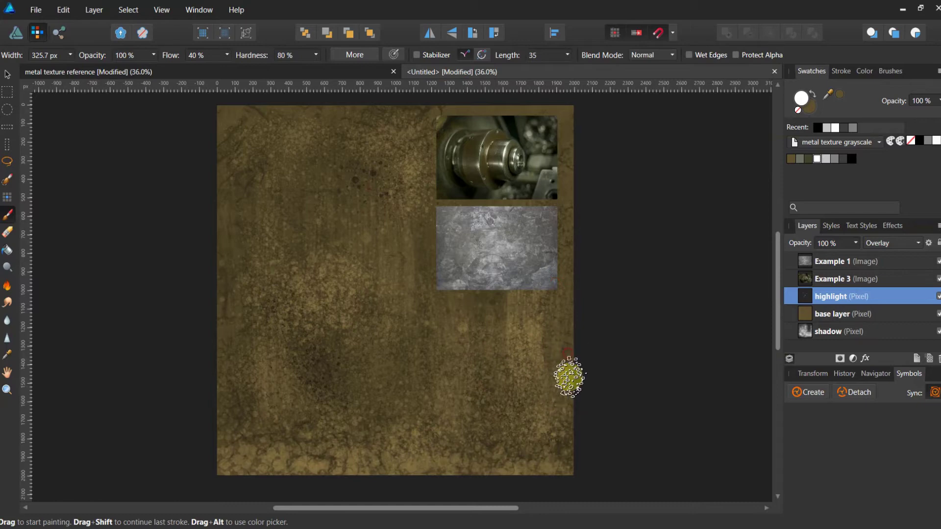
# Step: Hide the Example 1 and Example 3 references and paint light streaks along the upper right and right edge
pyautogui.click(938, 279)
pyautogui.click(937, 261)
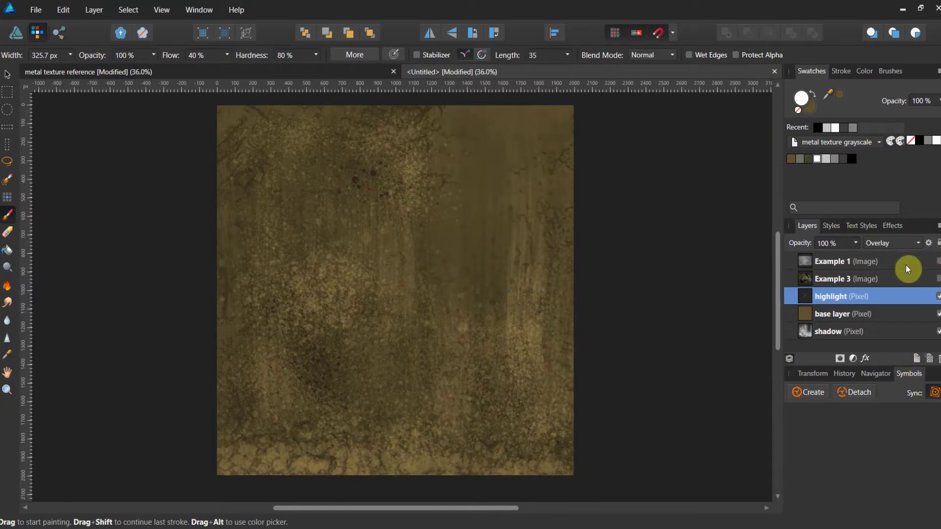
pyautogui.moveTo(476, 172)
pyautogui.mouseDown()
pyautogui.moveTo(462, 245)
pyautogui.moveTo(475, 324)
pyautogui.moveTo(512, 240)
pyautogui.mouseUp()
pyautogui.moveTo(529, 94)
pyautogui.mouseDown()
pyautogui.moveTo(490, 122)
pyautogui.moveTo(552, 168)
pyautogui.mouseUp()
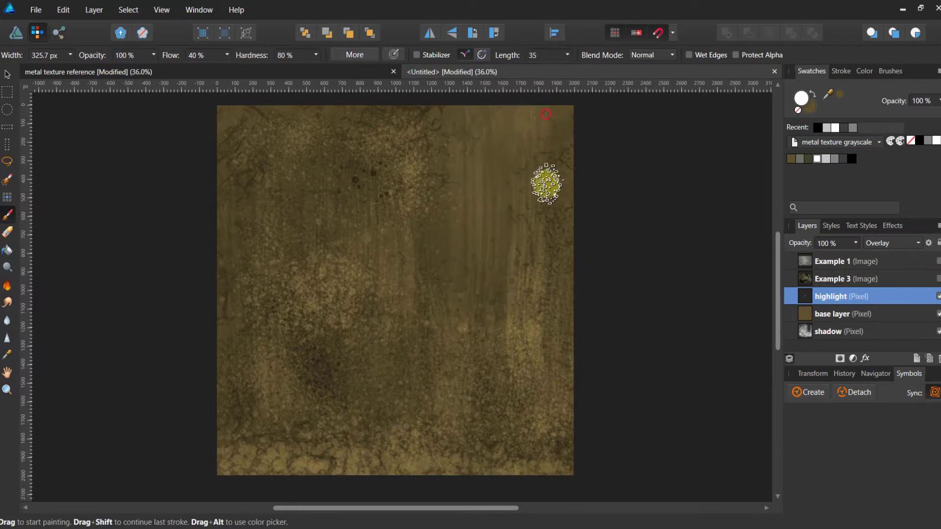
pyautogui.moveTo(566, 224)
pyautogui.mouseDown()
pyautogui.moveTo(551, 425)
pyautogui.moveTo(536, 414)
pyautogui.moveTo(566, 384)
pyautogui.mouseUp()
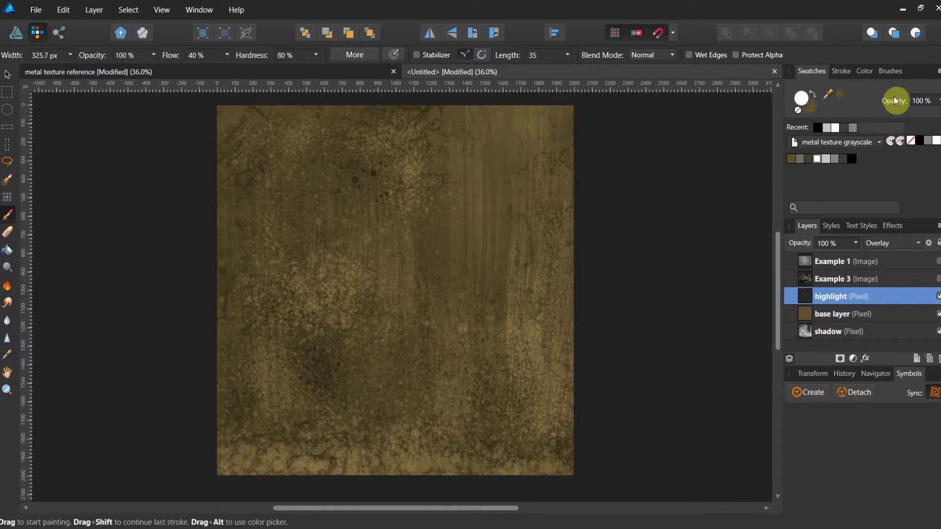
# Step: With the 300 px grunge brush, add more highlight strokes across the upper right and left side
pyautogui.click(899, 71)
pyautogui.click(875, 137)
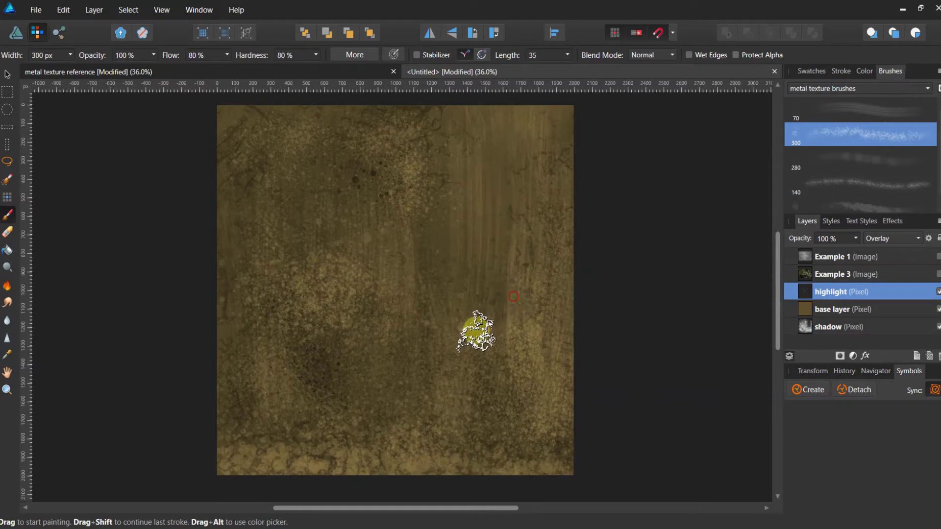
pyautogui.moveTo(487, 295)
pyautogui.mouseDown()
pyautogui.moveTo(484, 185)
pyautogui.moveTo(519, 136)
pyautogui.moveTo(510, 215)
pyautogui.moveTo(527, 225)
pyautogui.moveTo(464, 256)
pyautogui.moveTo(449, 278)
pyautogui.mouseUp()
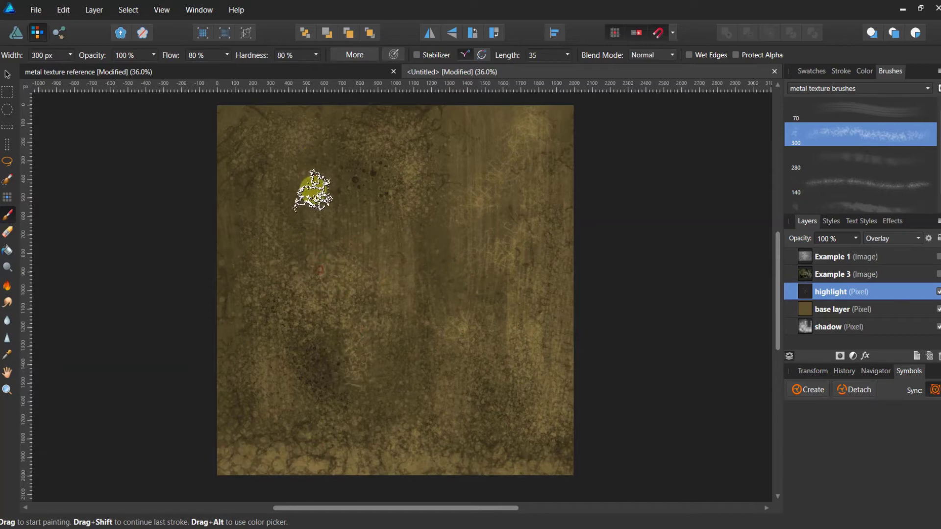
pyautogui.moveTo(315, 193)
pyautogui.mouseDown()
pyautogui.moveTo(306, 263)
pyautogui.moveTo(278, 286)
pyautogui.moveTo(252, 416)
pyautogui.moveTo(254, 310)
pyautogui.moveTo(245, 262)
pyautogui.moveTo(240, 391)
pyautogui.moveTo(235, 233)
pyautogui.moveTo(239, 409)
pyautogui.moveTo(261, 155)
pyautogui.moveTo(290, 377)
pyautogui.moveTo(354, 289)
pyautogui.moveTo(368, 251)
pyautogui.moveTo(378, 434)
pyautogui.moveTo(458, 246)
pyautogui.moveTo(478, 230)
pyautogui.moveTo(451, 446)
pyautogui.moveTo(429, 261)
pyautogui.moveTo(475, 443)
pyautogui.moveTo(570, 354)
pyautogui.moveTo(584, 375)
pyautogui.mouseUp()
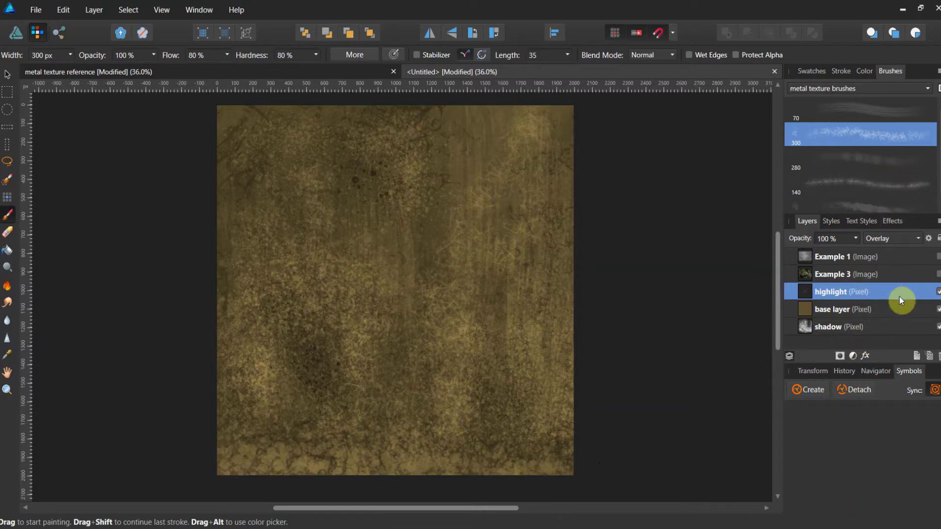
pyautogui.click(917, 239)
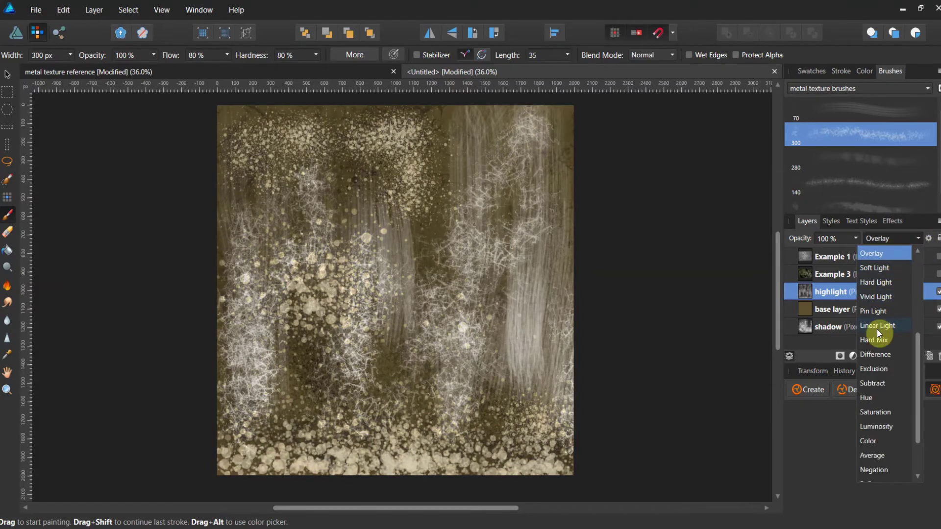
pyautogui.scroll(2, 872, 366)
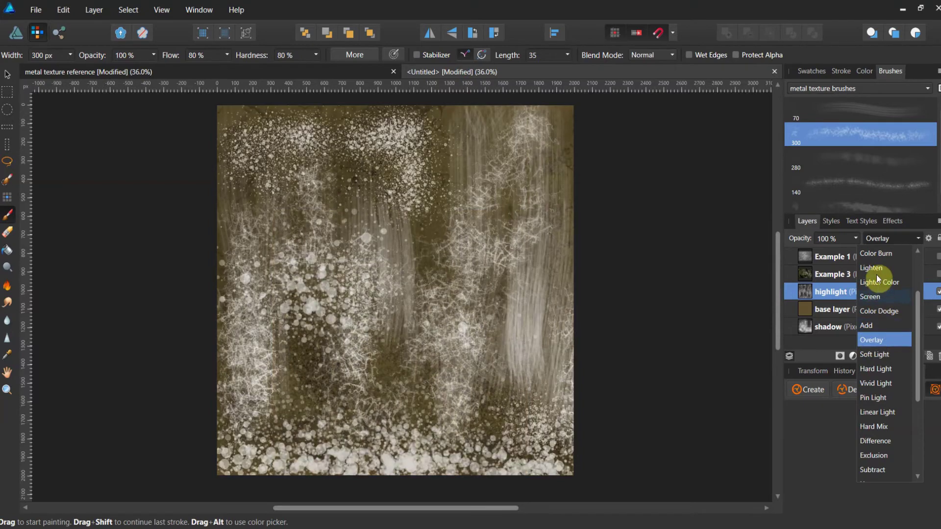
pyautogui.scroll(1, 876, 272)
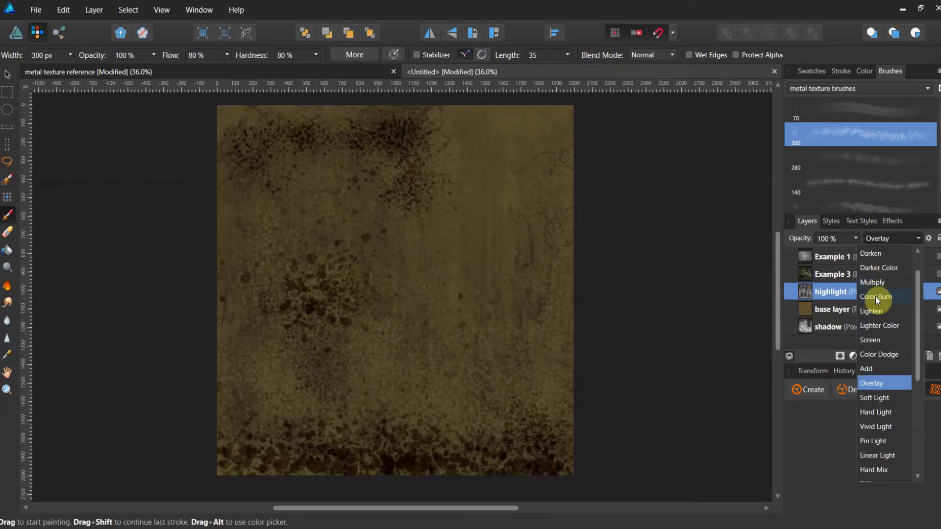
pyautogui.scroll(-2, 875, 322)
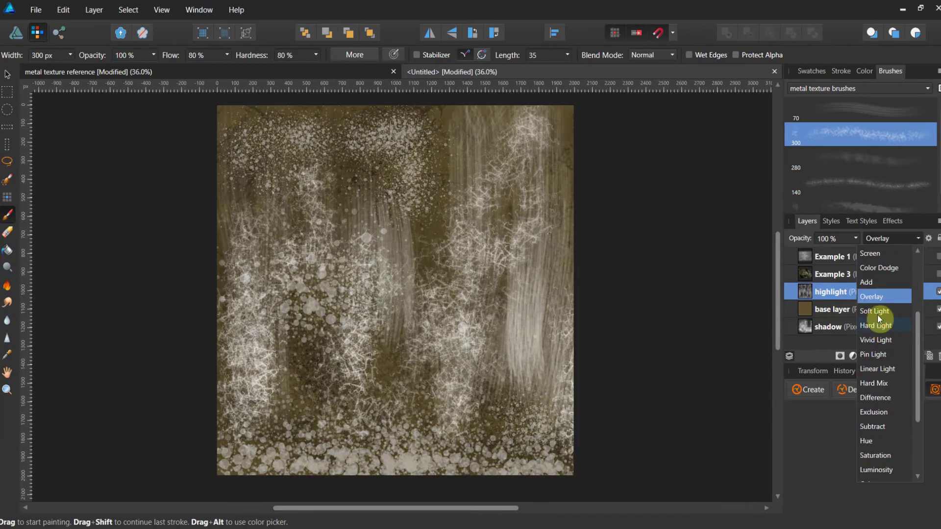
pyautogui.click(876, 298)
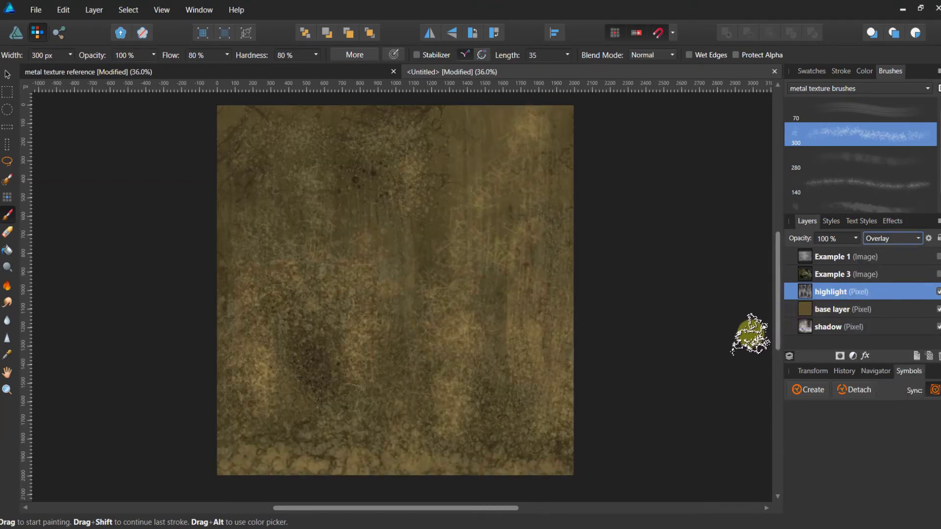
pyautogui.click(809, 313)
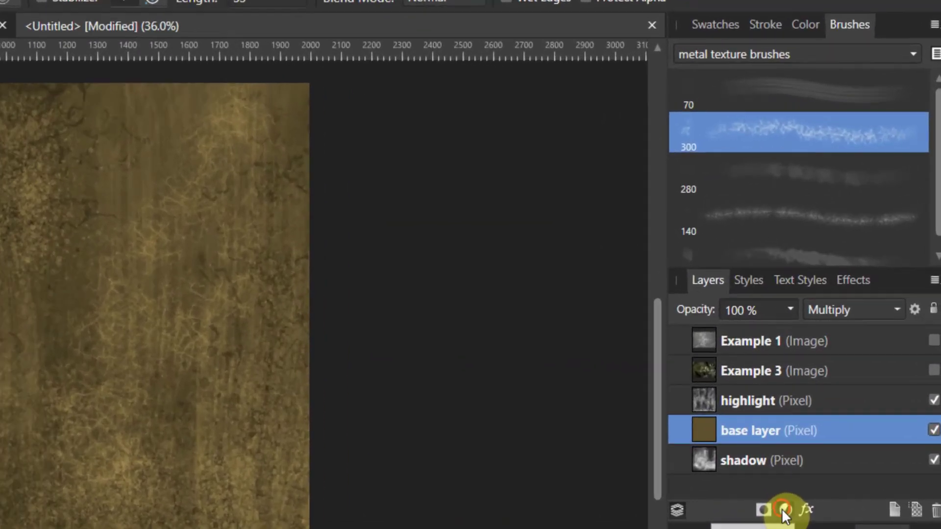
# Step: Add an HSL adjustment to the base layer: hue 136.2°, saturation -33%, luminosity 41%
pyautogui.click(811, 451)
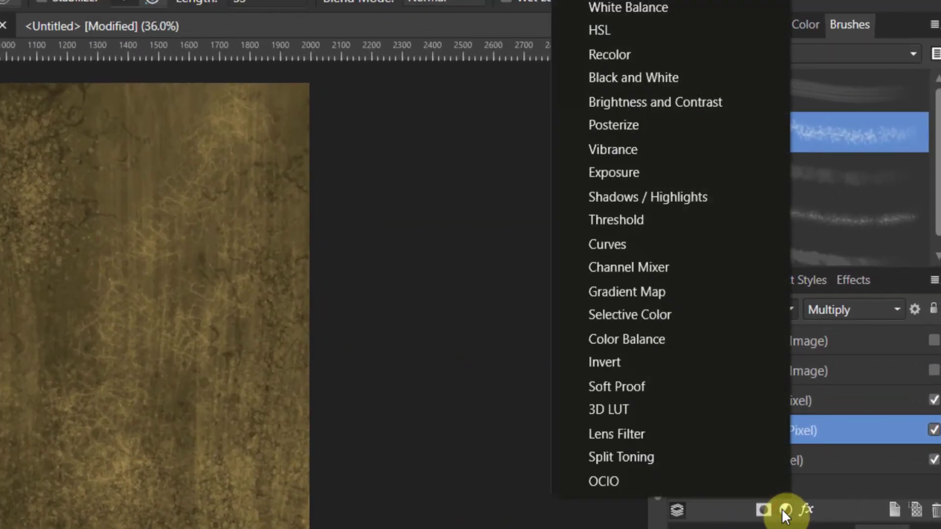
pyautogui.click(661, 33)
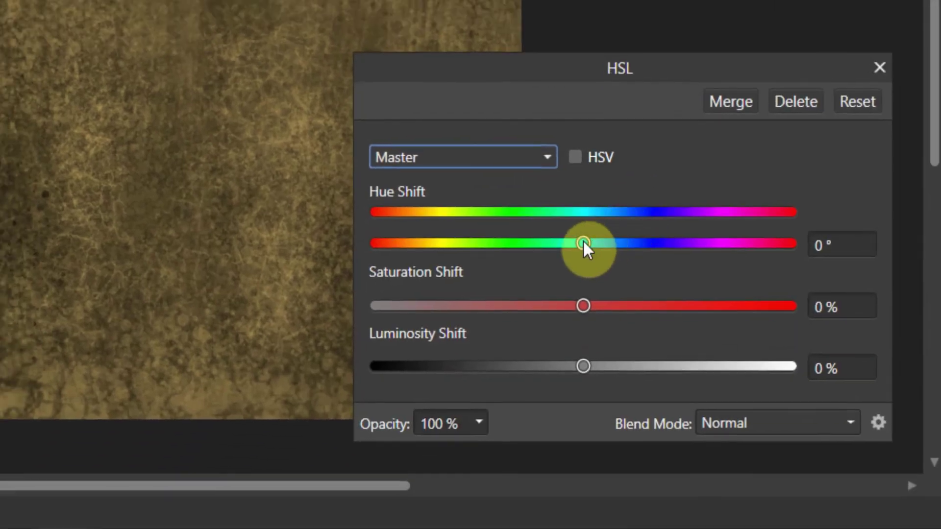
pyautogui.moveTo(583, 243); pyautogui.dragTo(638, 243)
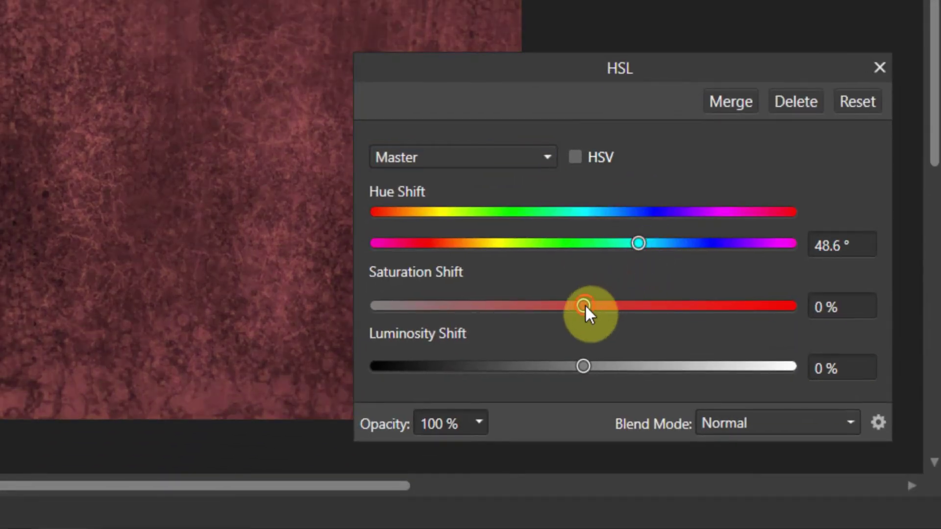
pyautogui.moveTo(584, 306); pyautogui.dragTo(466, 306)
pyautogui.moveTo(582, 361); pyautogui.dragTo(614, 366)
pyautogui.moveTo(645, 244); pyautogui.dragTo(739, 242)
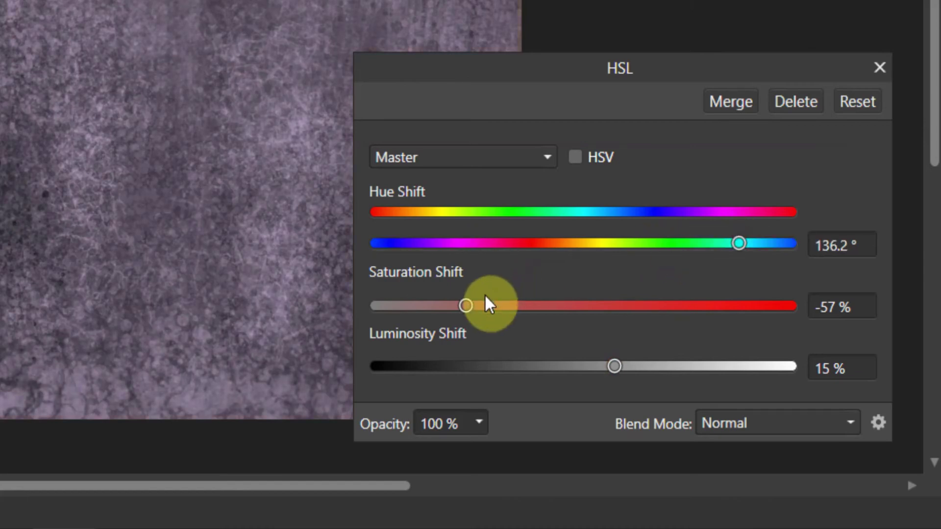
pyautogui.moveTo(468, 305); pyautogui.dragTo(411, 308)
pyautogui.click(563, 307)
pyautogui.moveTo(600, 313); pyautogui.dragTo(533, 315)
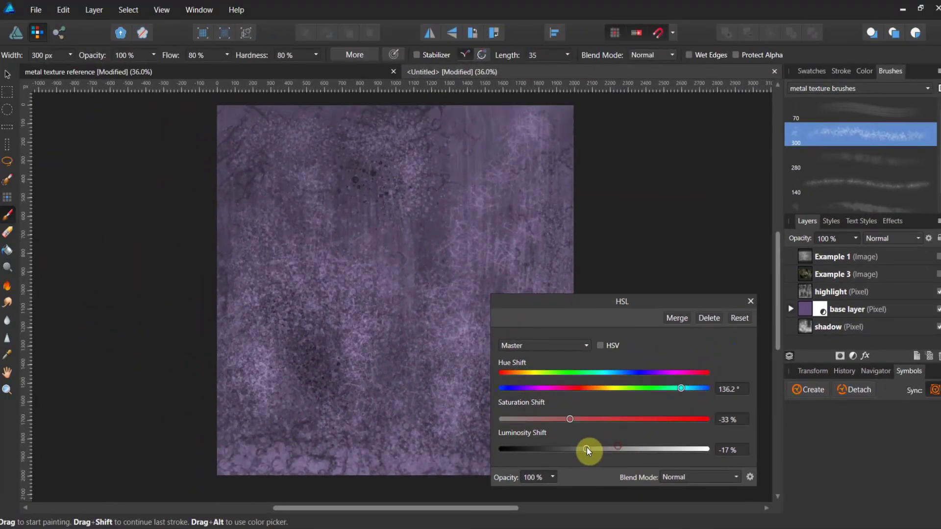
pyautogui.click(560, 392)
pyautogui.moveTo(612, 447); pyautogui.dragTo(646, 449)
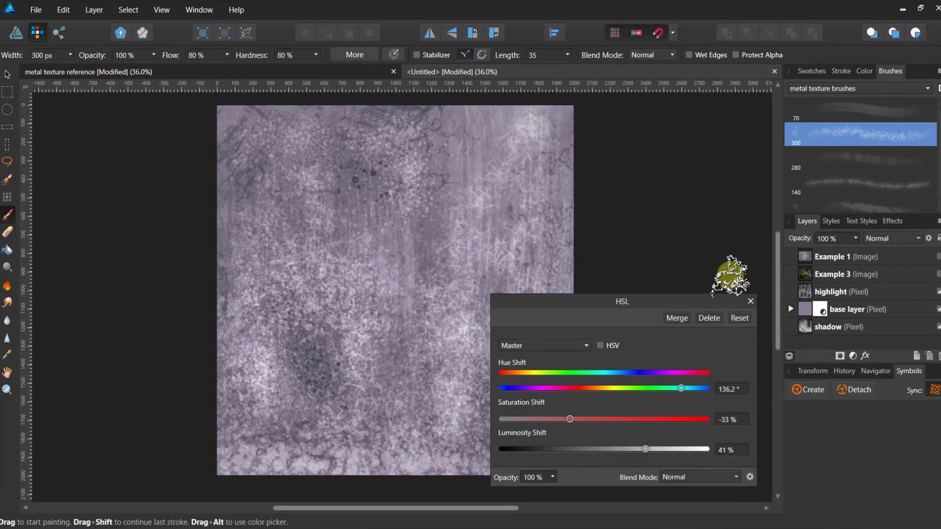
pyautogui.click(750, 301)
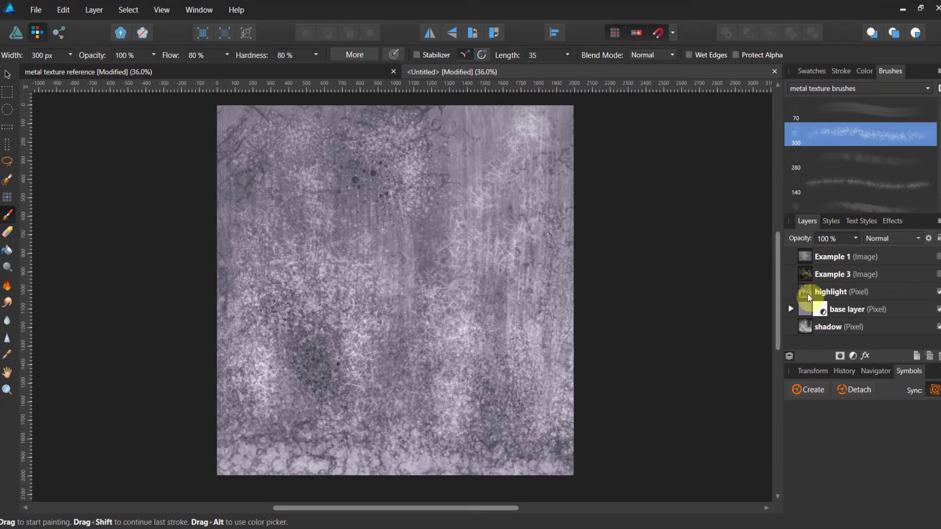
# Step: Switch the base layer's blend mode to Multiply, then select the shadow layer
pyautogui.click(831, 296)
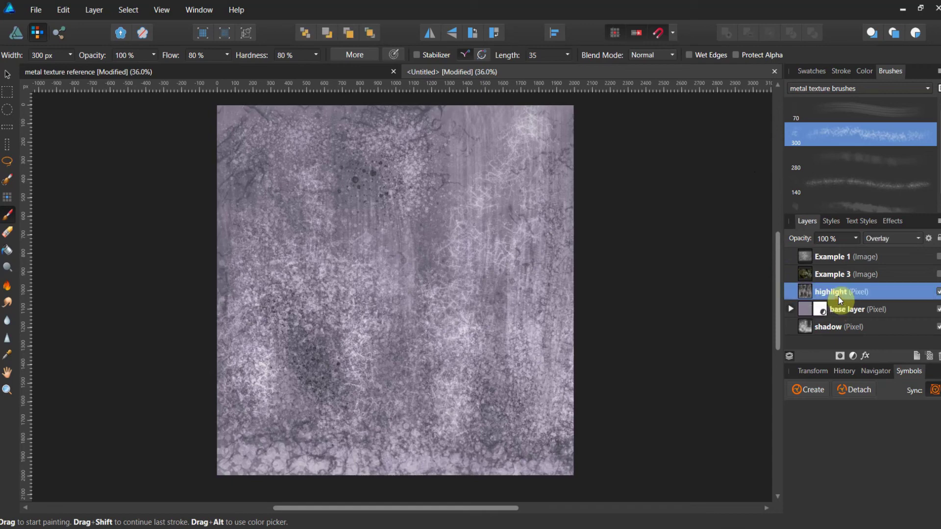
pyautogui.click(863, 308)
pyautogui.click(892, 238)
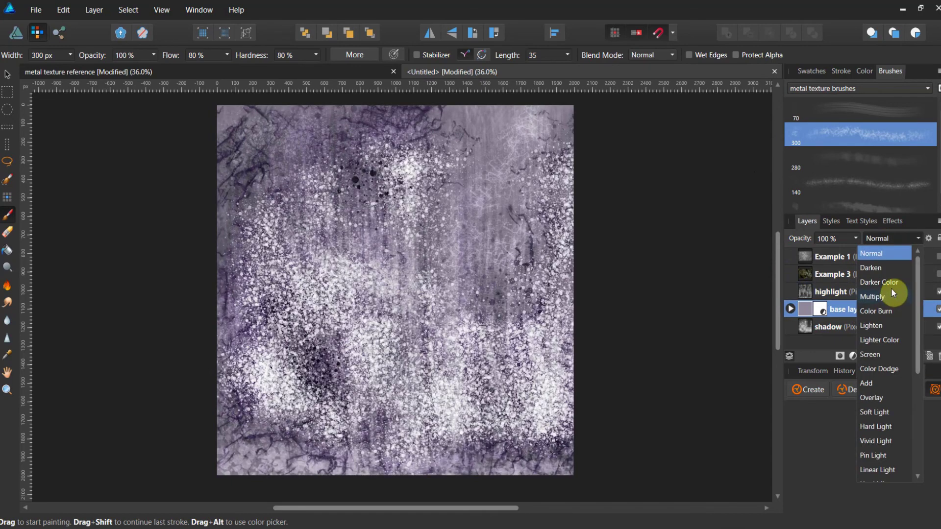
pyautogui.click(899, 274)
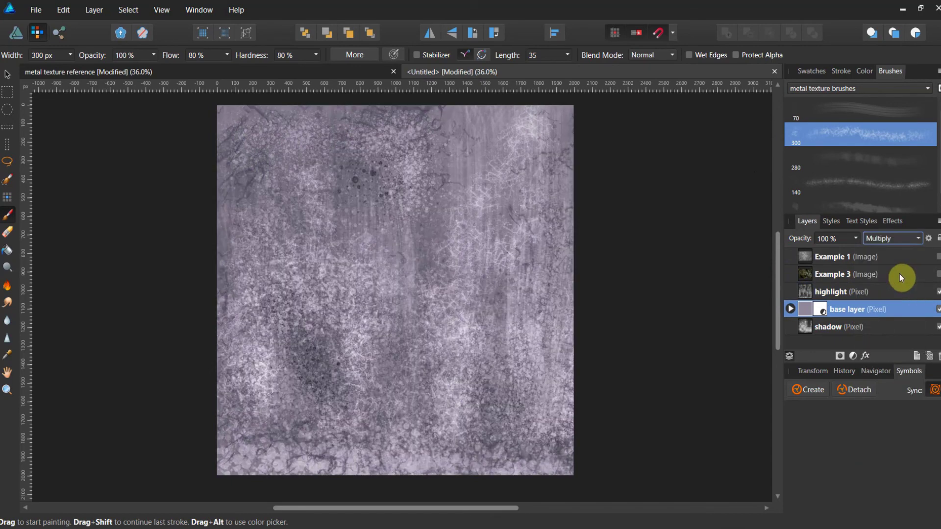
pyautogui.click(859, 327)
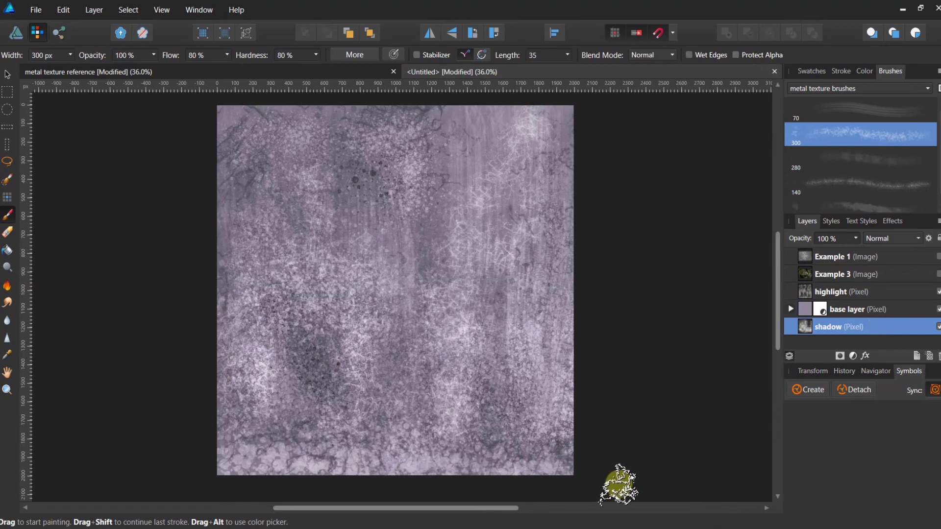
pyautogui.moveTo(347, 528)
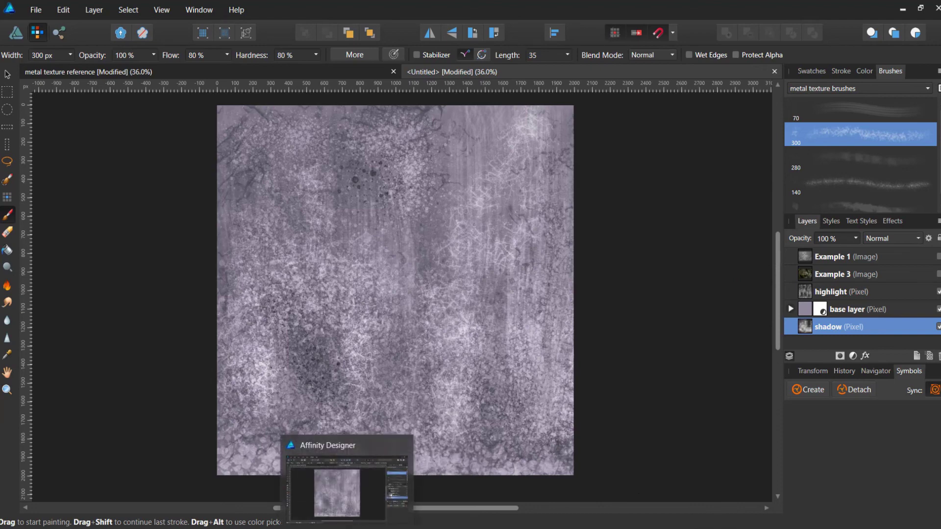